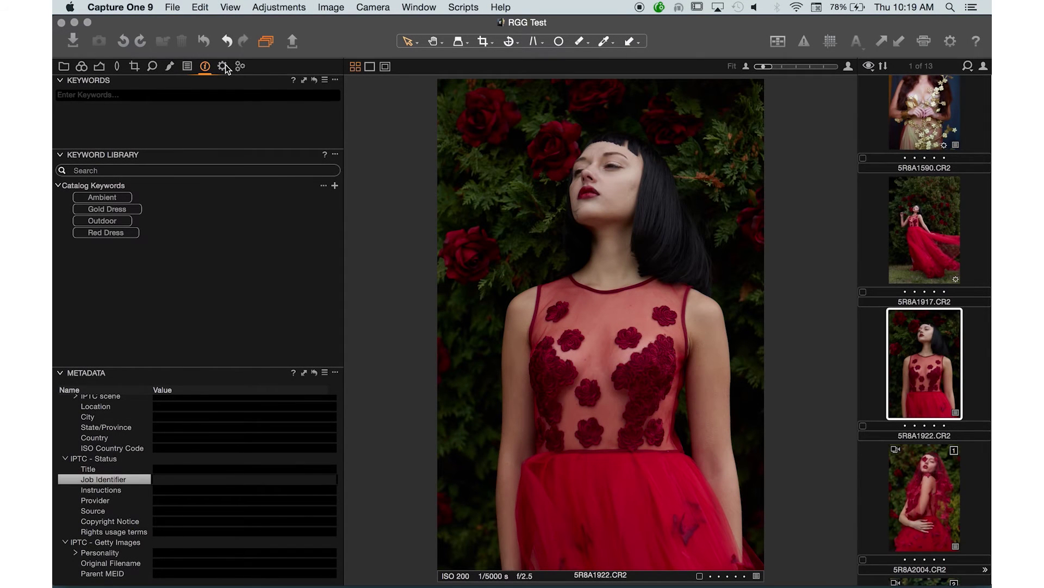
Show the Output recipe tools with 5R8A1917 loaded, browsing the Client Proof and Export JPG recipes.
{"action": "left_click", "coordinate": [223, 66]}
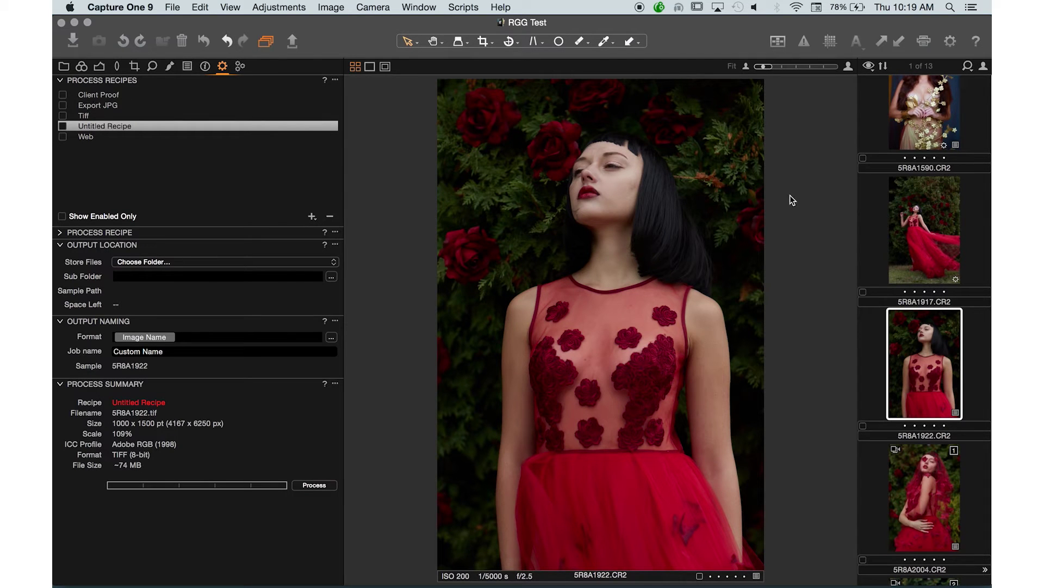
{"action": "left_click", "coordinate": [936, 253]}
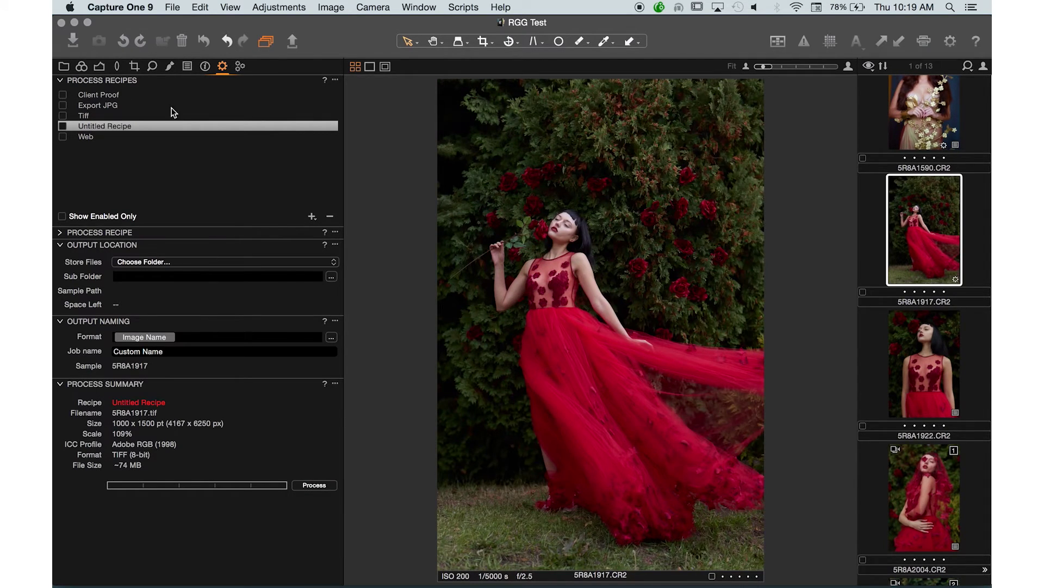
{"action": "left_click", "coordinate": [120, 92]}
{"action": "left_click", "coordinate": [110, 104]}
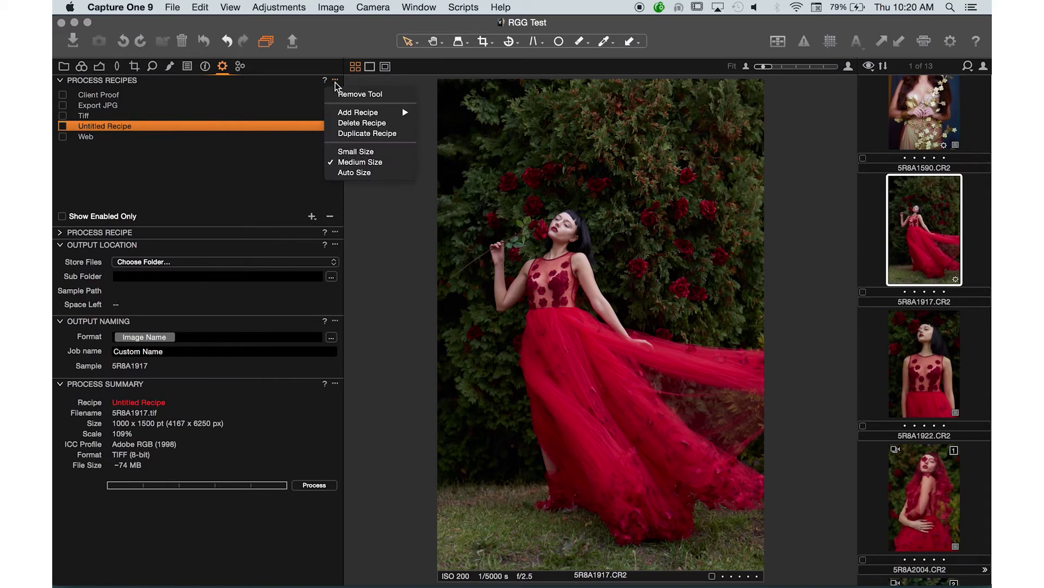
{"action": "left_click", "coordinate": [161, 179]}
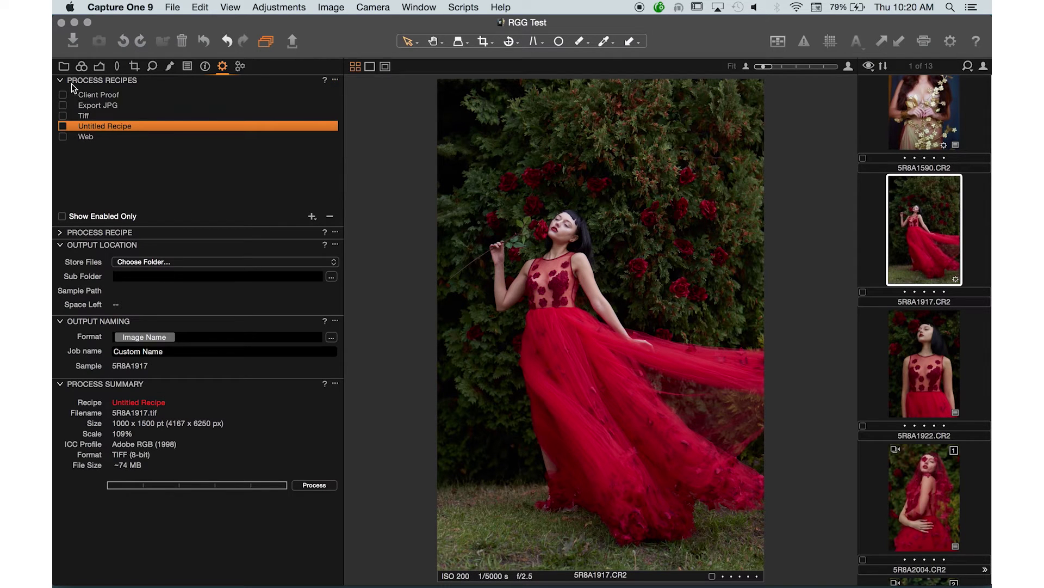
Select the Web recipe and expand its settings: JPEG quality 85, Adobe RGB, 300 px/in.
{"action": "left_click", "coordinate": [85, 112]}
{"action": "left_click", "coordinate": [107, 105]}
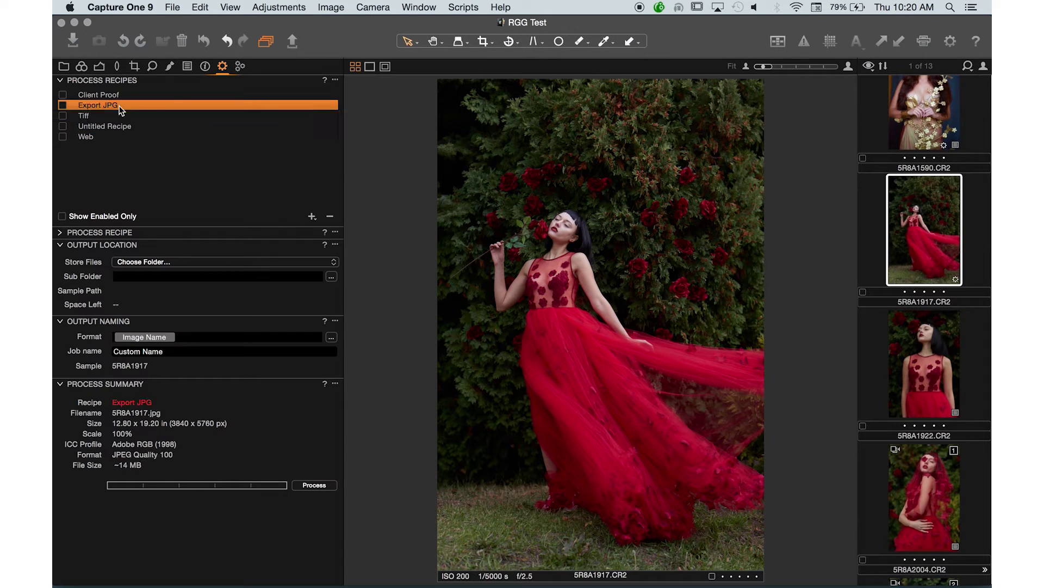
{"action": "left_click", "coordinate": [113, 95]}
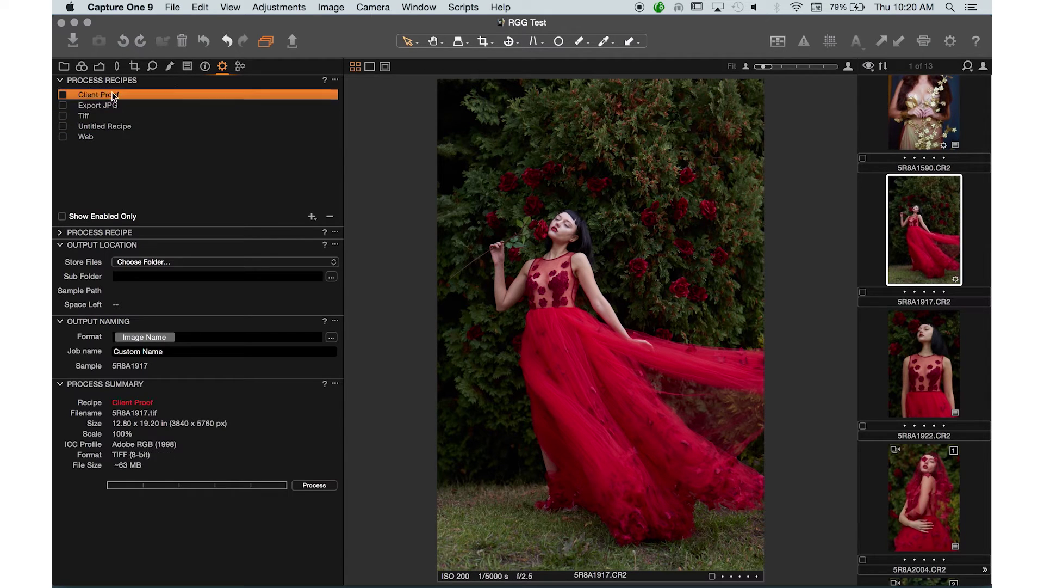
{"action": "left_click", "coordinate": [84, 136]}
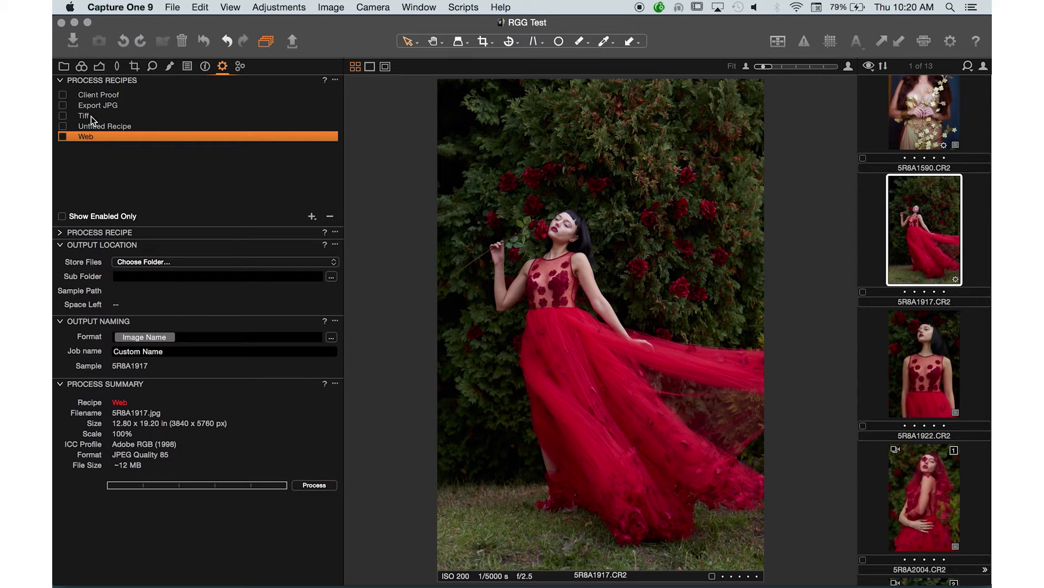
{"action": "left_click", "coordinate": [60, 233]}
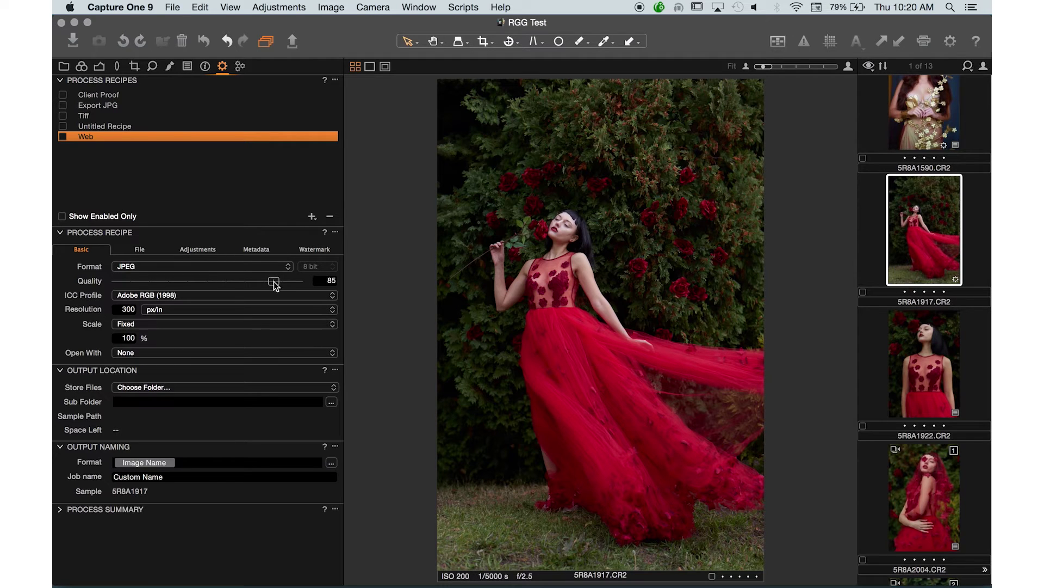
Set the Web recipe to JPEG quality 100, sRGB Color Space Profile and 25% scale.
{"action": "left_click_drag", "start_coordinate": [280, 280], "coordinate": [320, 279]}
{"action": "left_click", "coordinate": [230, 295]}
{"action": "left_click", "coordinate": [227, 302]}
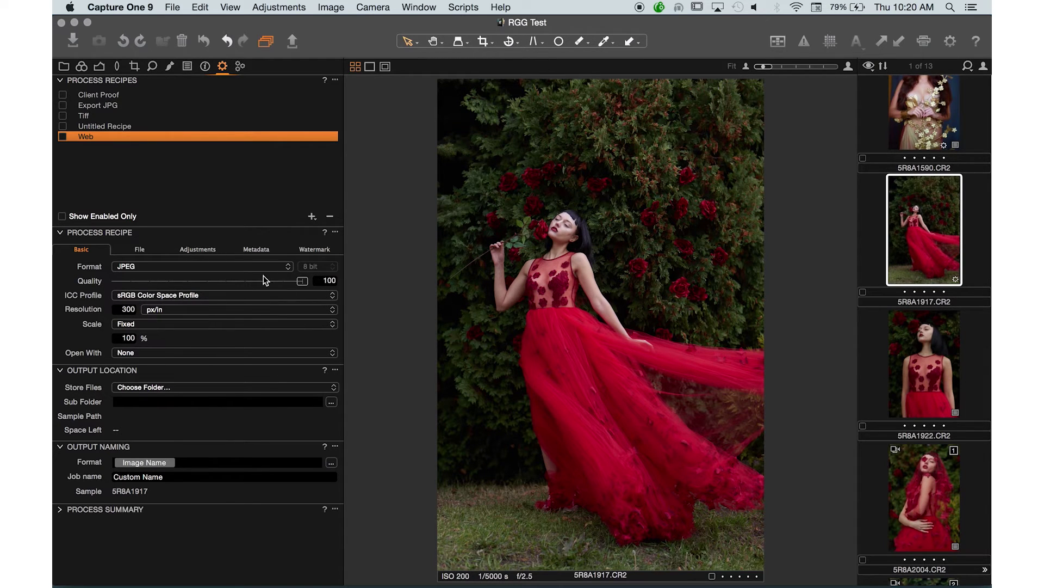
{"action": "double_click", "coordinate": [124, 338]}
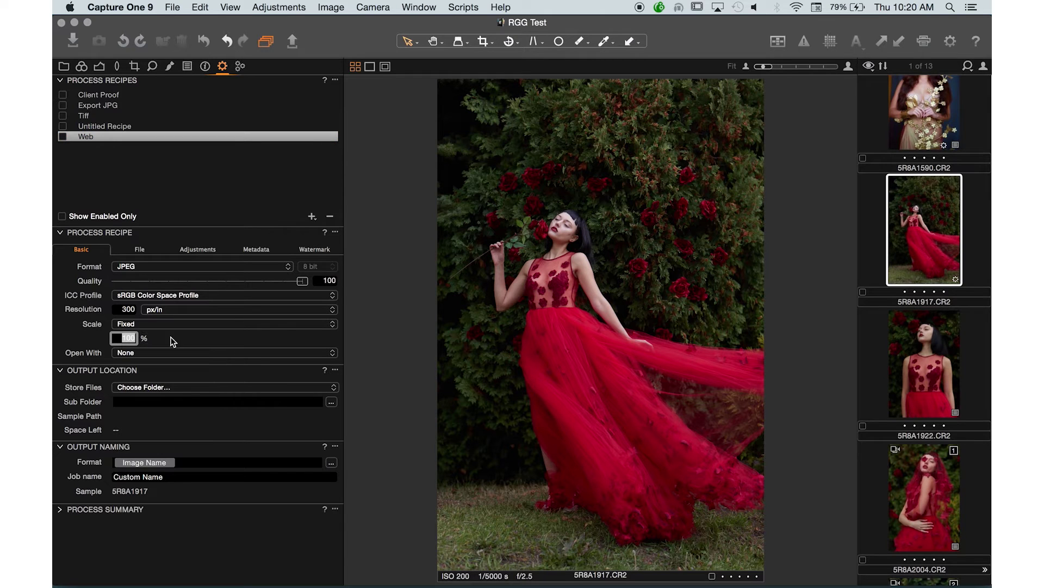
{"action": "type", "text": "25"}
{"action": "left_click", "coordinate": [169, 323]}
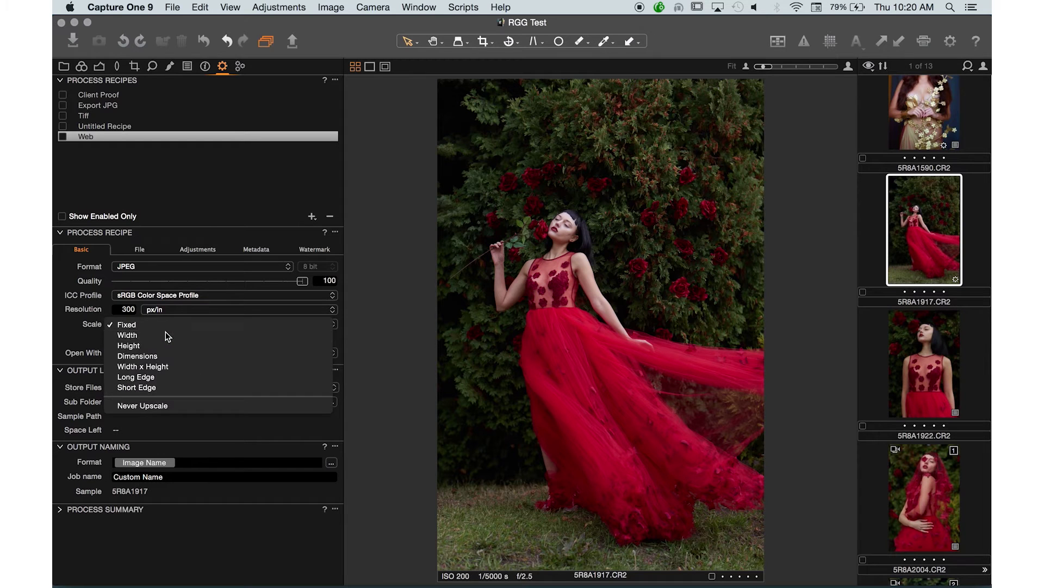
Try scaling the Web output by Width, then by Height, selecting the 5.00 size value.
{"action": "left_click", "coordinate": [166, 333]}
{"action": "left_click", "coordinate": [149, 324]}
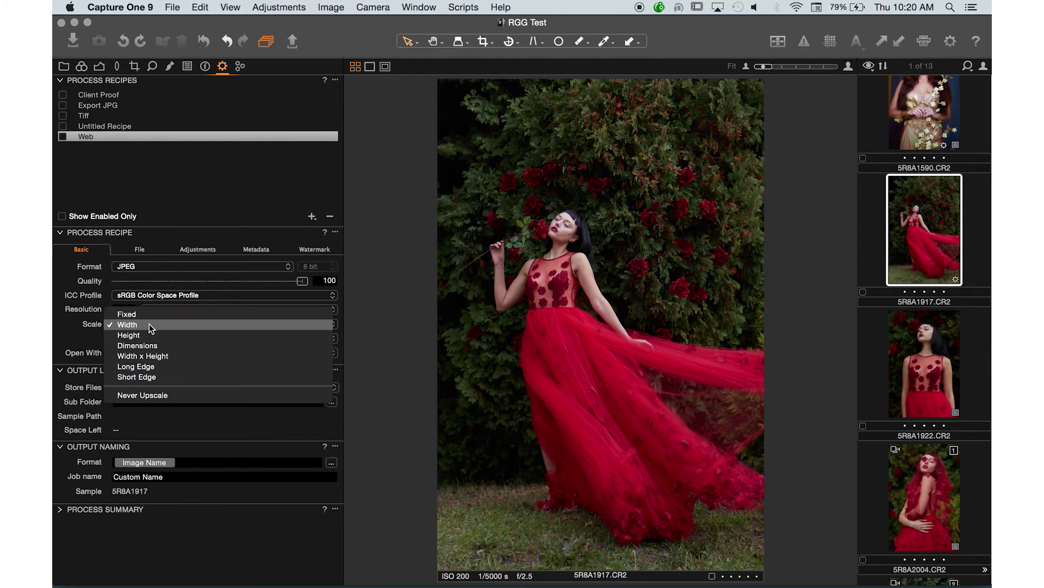
{"action": "left_click", "coordinate": [146, 331]}
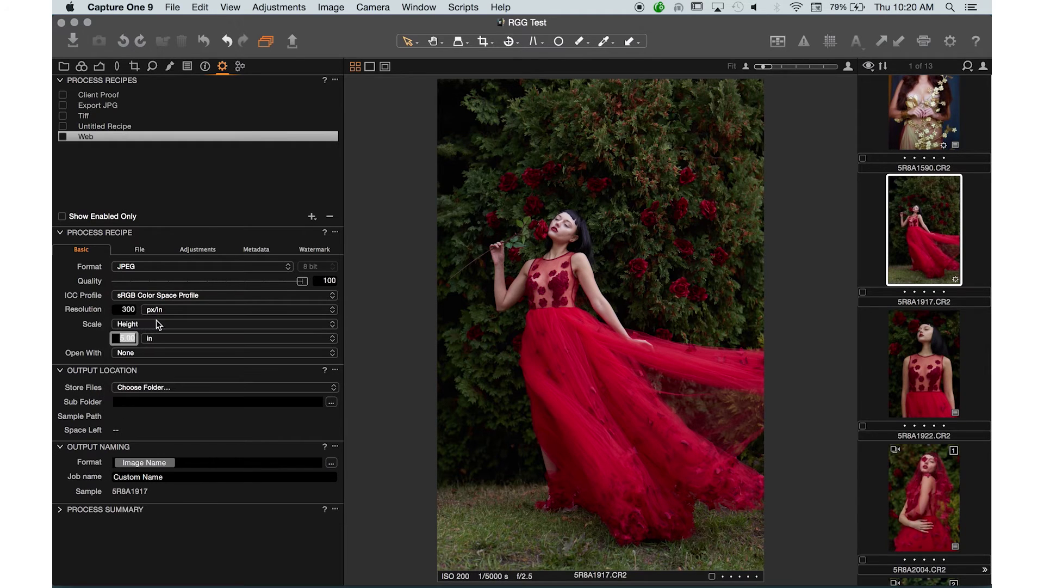
{"action": "left_click", "coordinate": [150, 324]}
{"action": "left_click", "coordinate": [150, 324]}
{"action": "left_click", "coordinate": [122, 338]}
{"action": "double_click", "coordinate": [120, 338]}
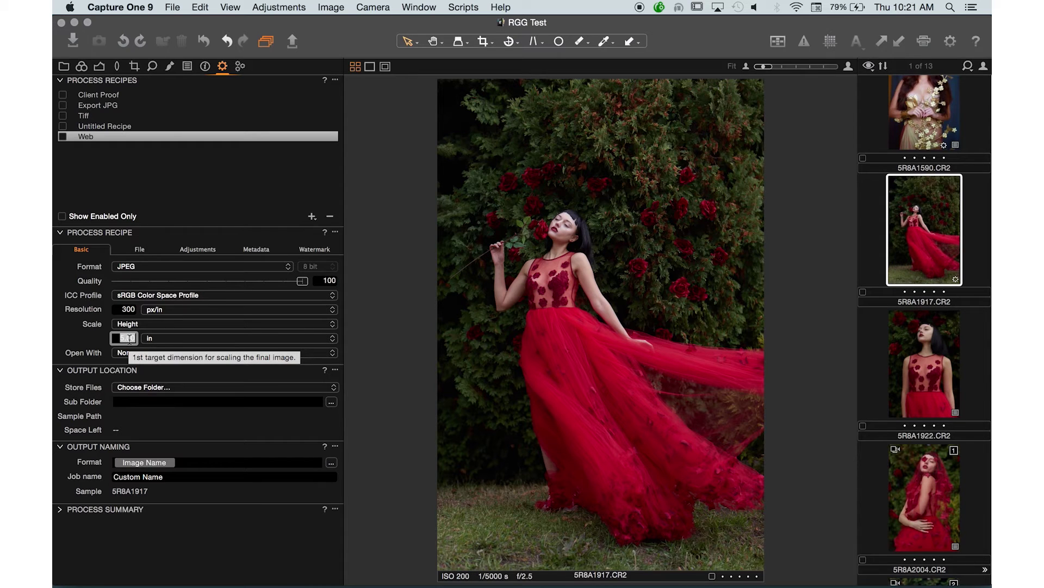
Switch the scaling method to Width x Height, keeping inches as the size unit.
{"action": "left_click", "coordinate": [158, 324]}
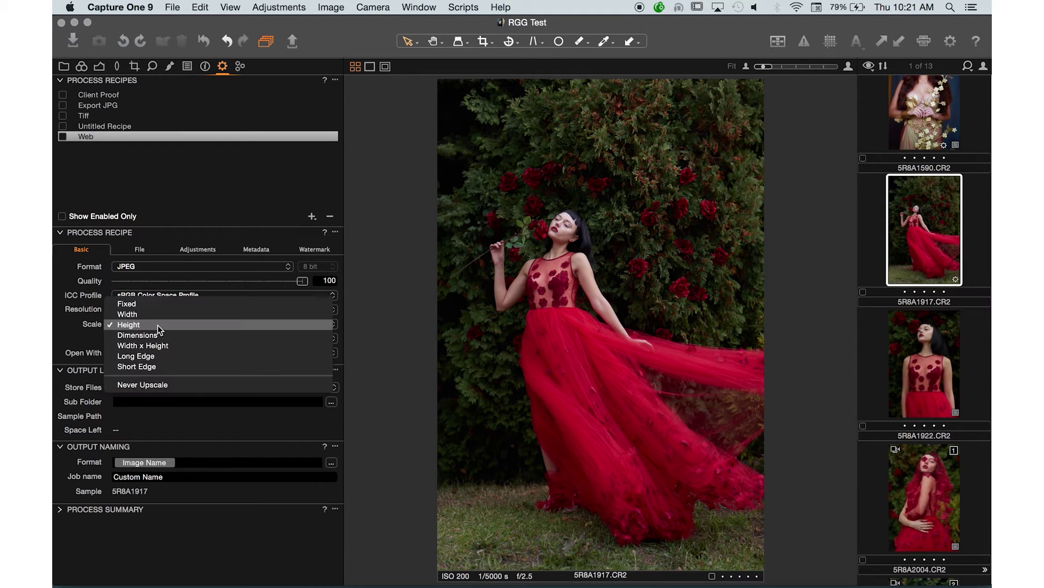
{"action": "left_click", "coordinate": [157, 346]}
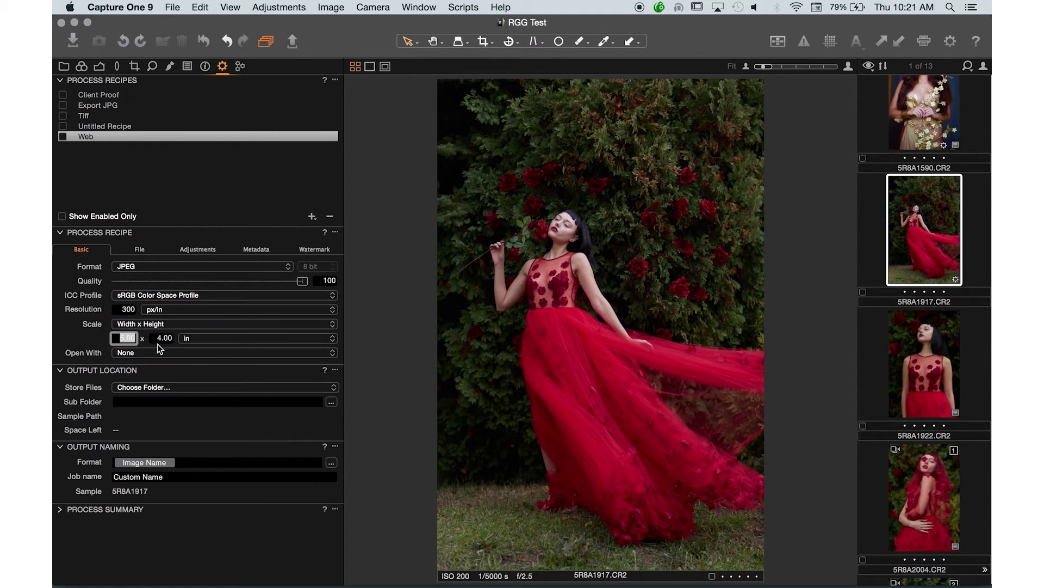
{"action": "left_click", "coordinate": [124, 338]}
{"action": "double_click", "coordinate": [120, 337]}
{"action": "left_click", "coordinate": [211, 336]}
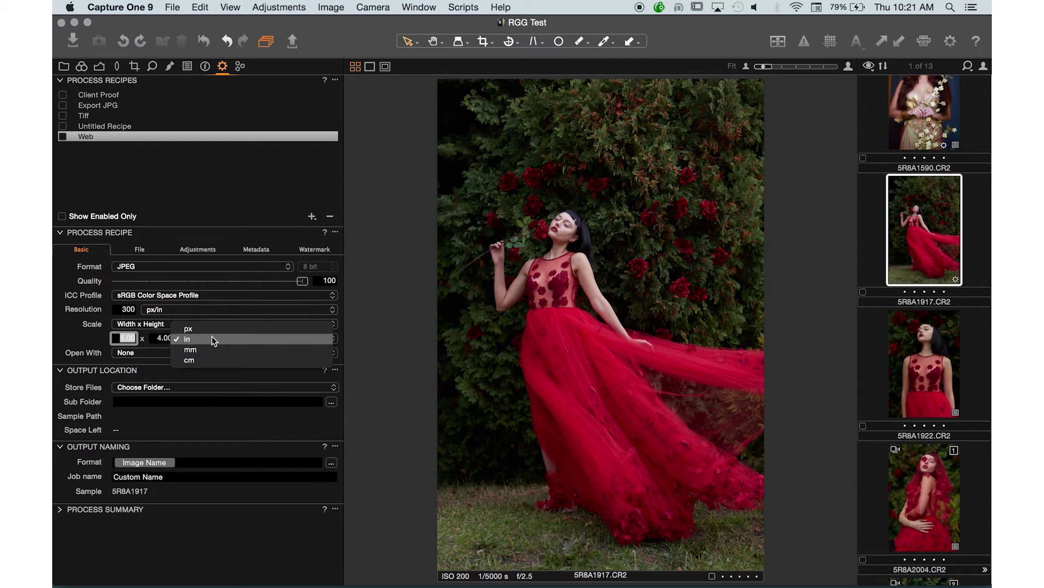
{"action": "left_click", "coordinate": [147, 323]}
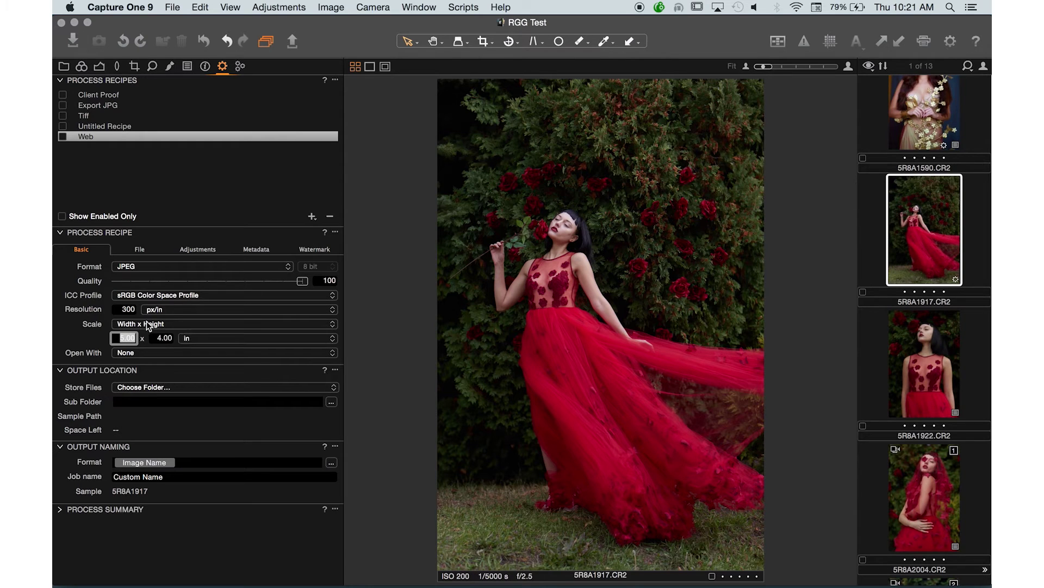
{"action": "left_click", "coordinate": [147, 324]}
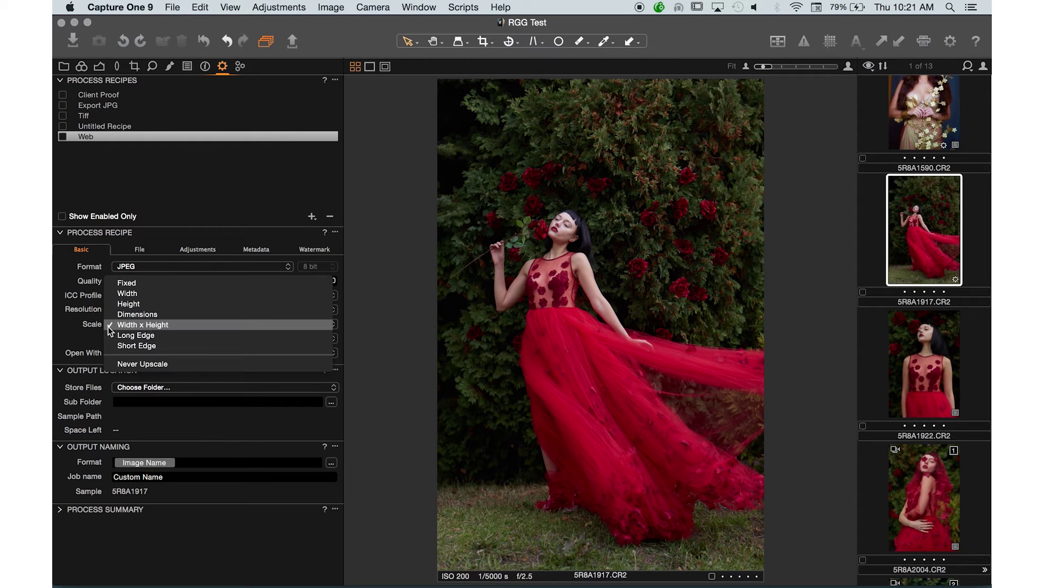
{"action": "left_click", "coordinate": [74, 331]}
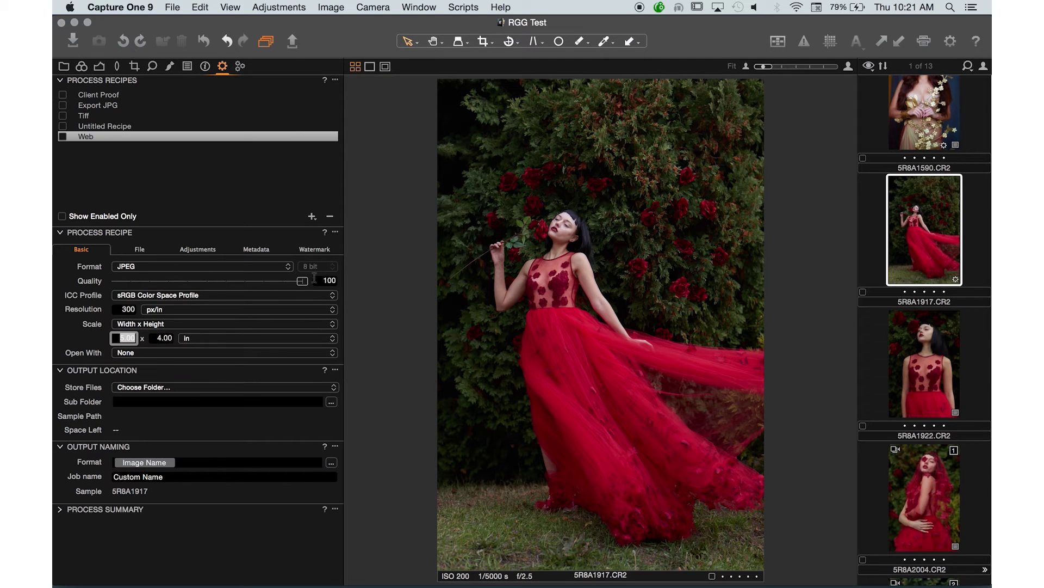
Lower the Web recipe's JPEG quality from 100 to 85 and leave Open With at None.
{"action": "left_click_drag", "start_coordinate": [303, 280], "coordinate": [284, 283]}
{"action": "left_click_drag", "start_coordinate": [284, 282], "coordinate": [274, 286]}
{"action": "left_click", "coordinate": [145, 355]}
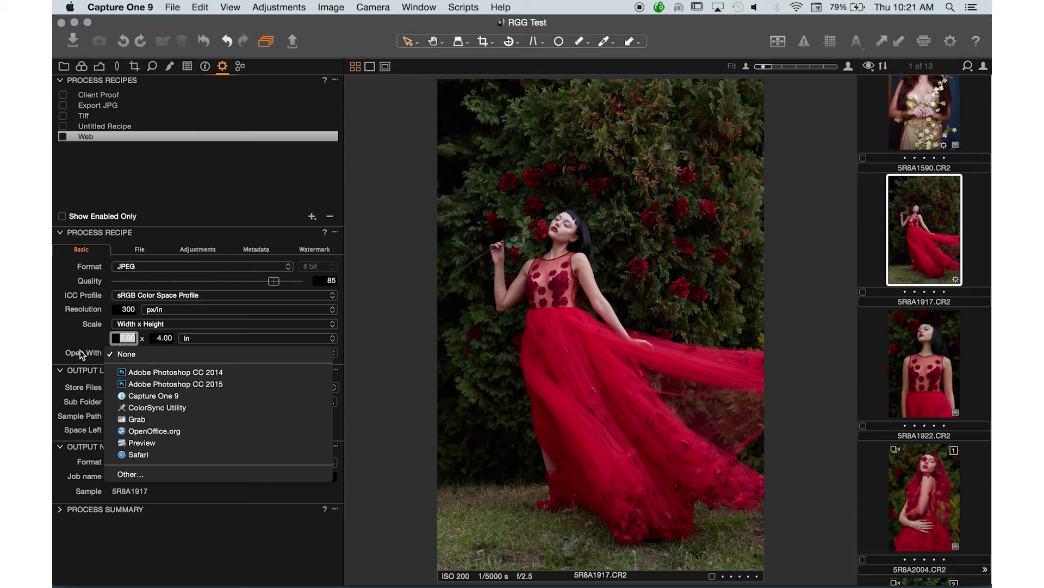
{"action": "left_click", "coordinate": [116, 352]}
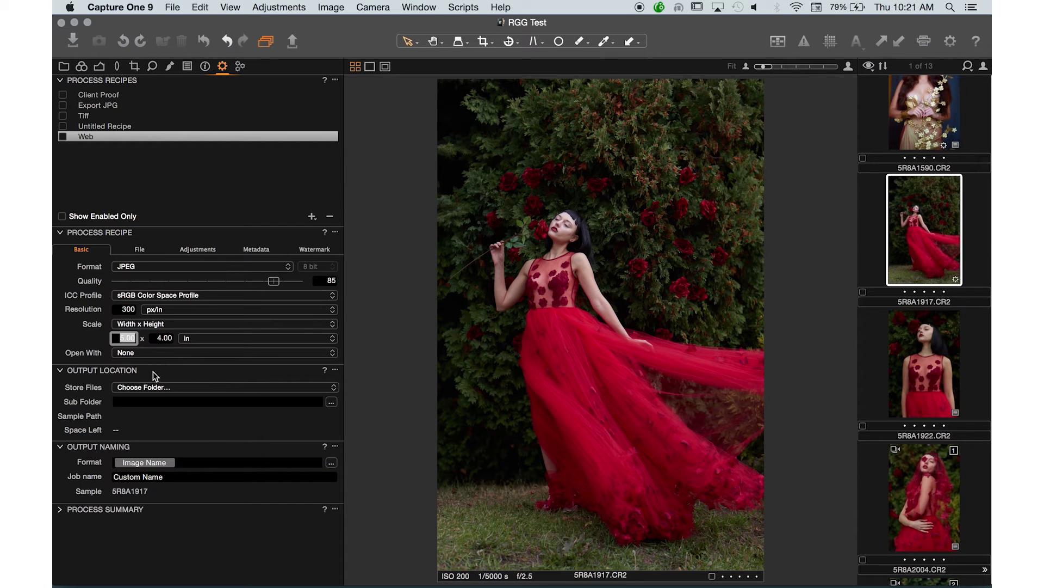
{"action": "left_click", "coordinate": [326, 390]}
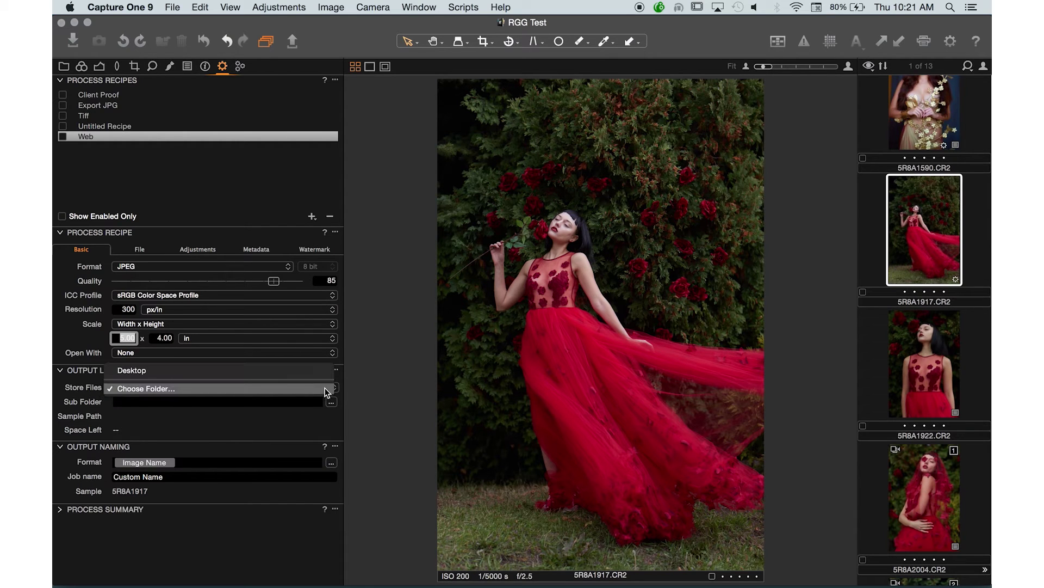
Store the Web recipe's files on the Desktop and open the Naming Format editor's presets.
{"action": "left_click", "coordinate": [132, 370]}
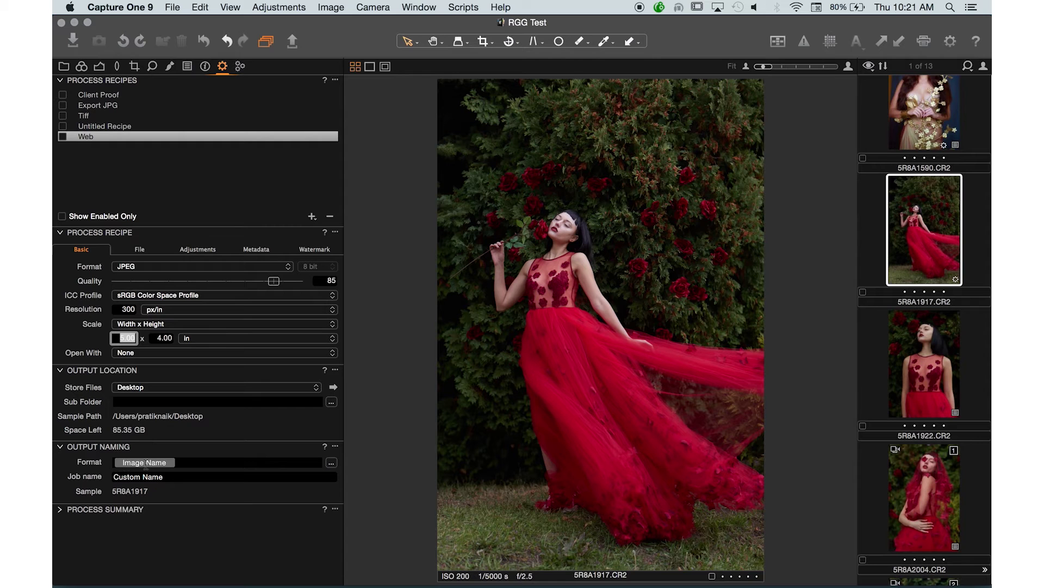
{"action": "left_click", "coordinate": [331, 462]}
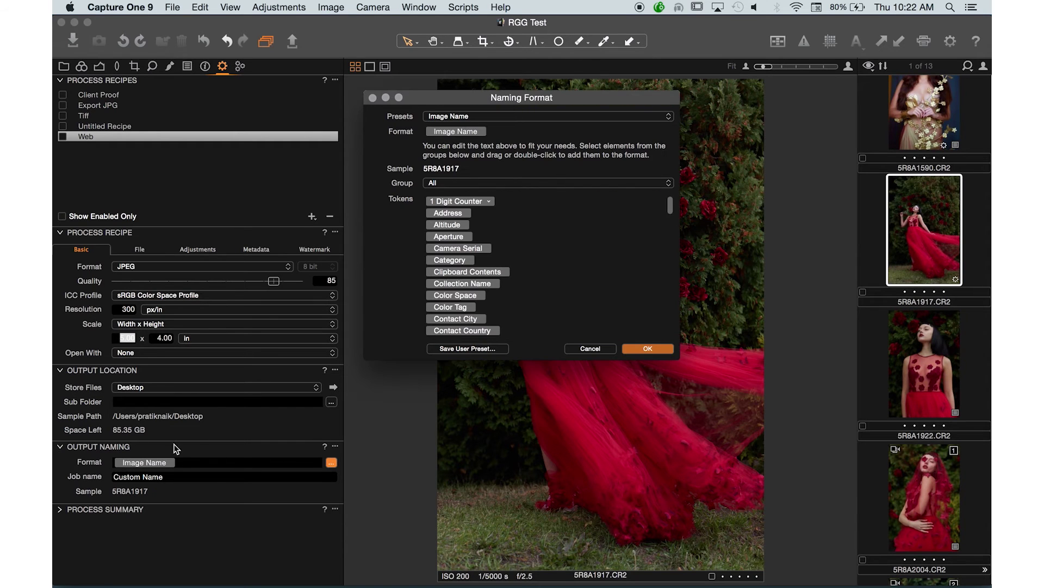
{"action": "left_click", "coordinate": [478, 116]}
Type ' Proof' after the Image Name token, clearing test text, for sample 5R8A1917 Proof.
{"action": "left_click", "coordinate": [400, 162]}
{"action": "type", "text": "ds"}
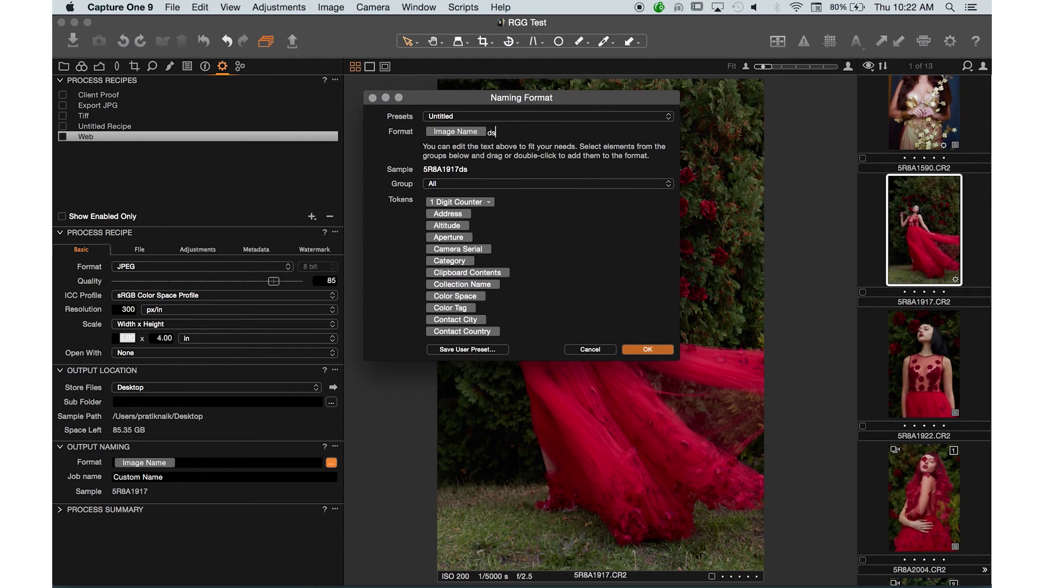
{"action": "key", "text": "BackSpace"}
{"action": "key", "text": "BackSpace"}
{"action": "type", "text": "S"}
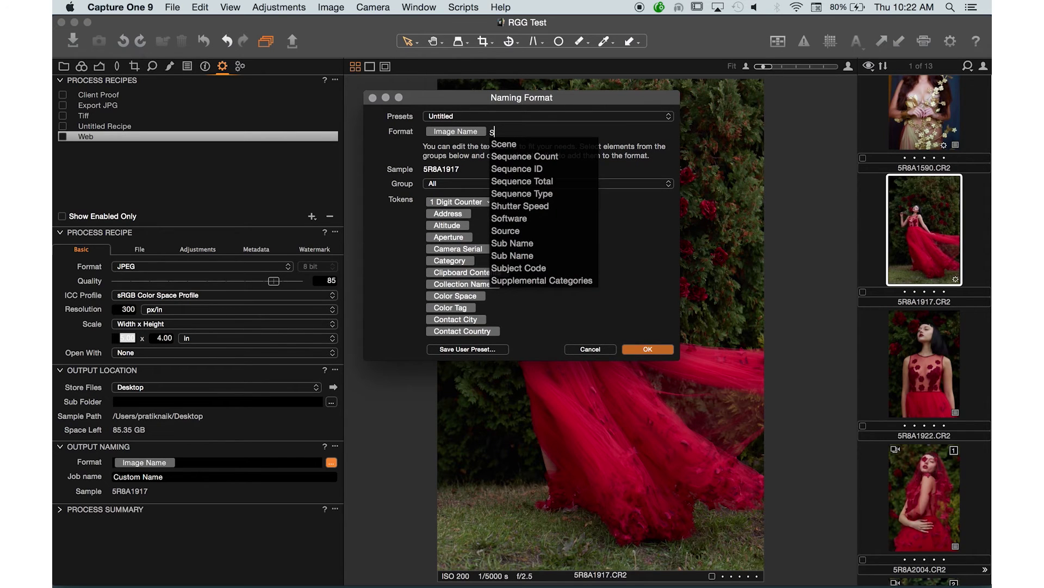
{"action": "key", "text": "BackSpace"}
{"action": "type", "text": "C"}
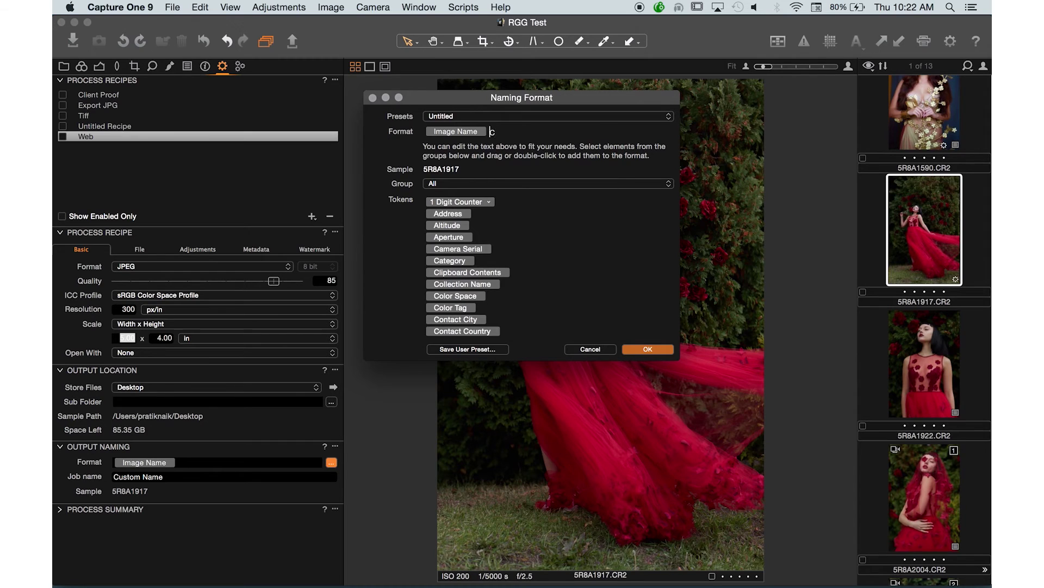
{"action": "type", "text": "amera"}
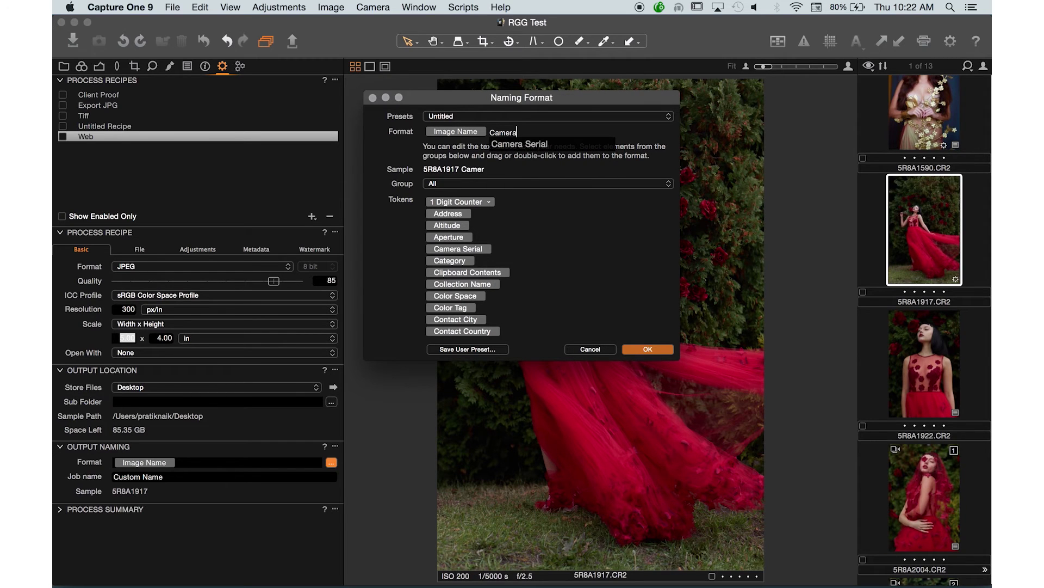
{"action": "type", "text": " Model"}
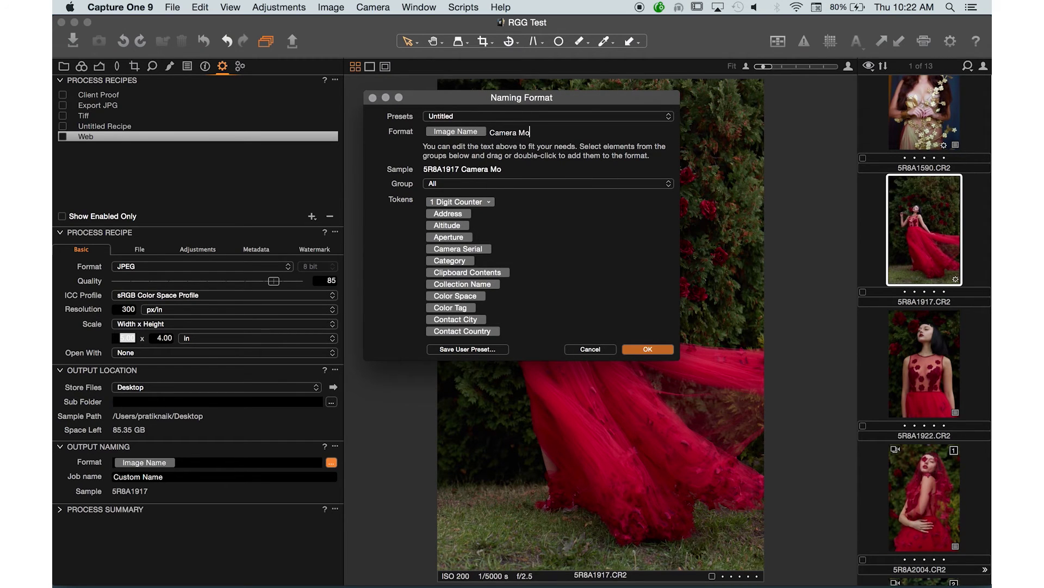
{"action": "key", "text": "BackSpace"}
{"action": "key", "text": "BackSpace"}
{"action": "key", "text": "BackSpace"}
{"action": "key", "text": "BackSpace"}
{"action": "key", "text": "BackSpace"}
{"action": "key", "text": "BackSpace"}
{"action": "key", "text": "BackSpace"}
{"action": "key", "text": "BackSpace"}
{"action": "key", "text": "BackSpace"}
{"action": "key", "text": "BackSpace"}
{"action": "key", "text": "BackSpace"}
{"action": "key", "text": "BackSpace"}
{"action": "type", "text": "Proof"}
Save the Image Name + ' Proof' format as a user preset named 'Proof Naming'.
{"action": "left_click", "coordinate": [460, 117]}
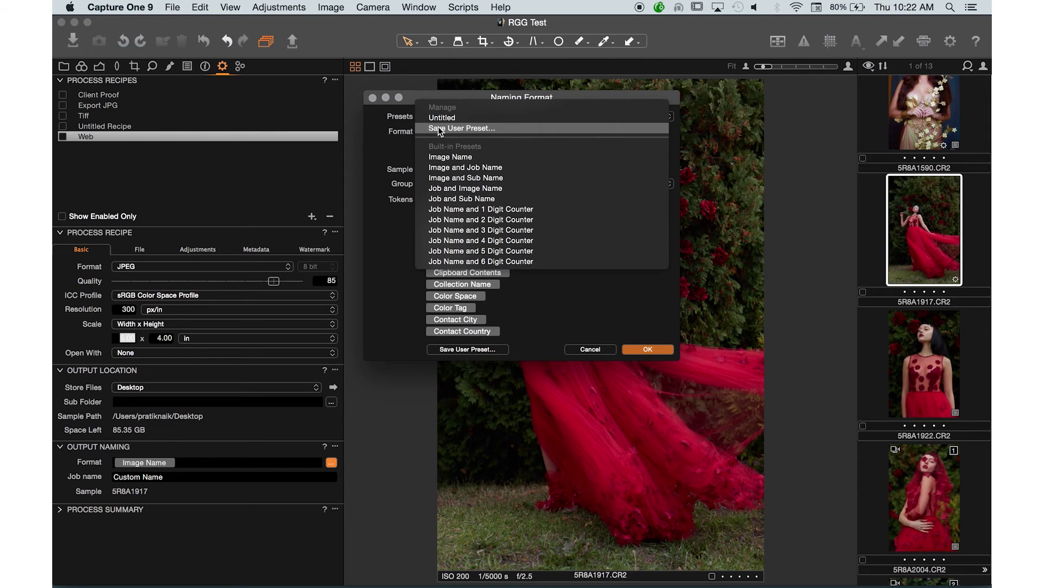
{"action": "left_click", "coordinate": [397, 147]}
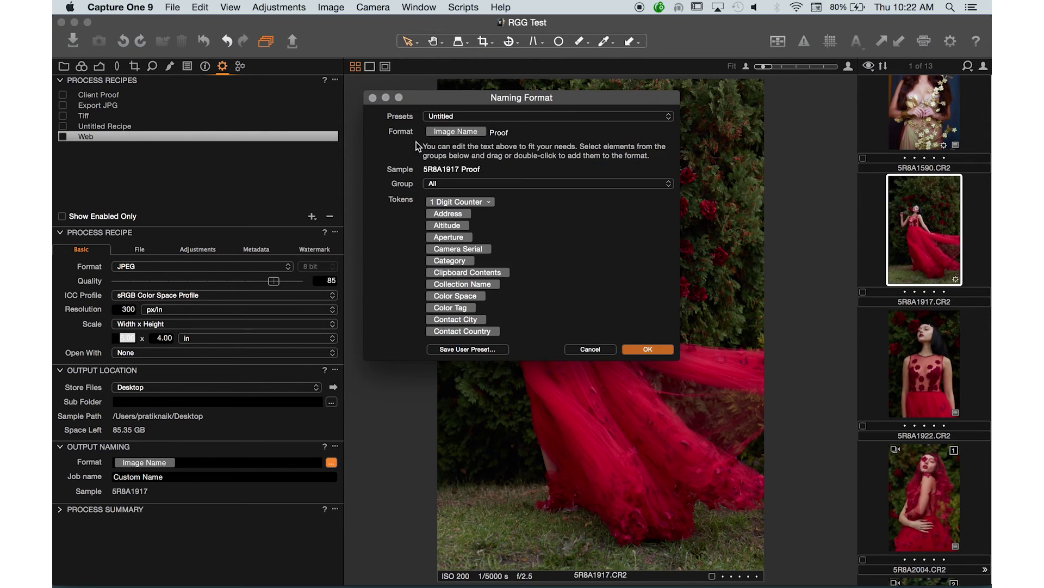
{"action": "left_click", "coordinate": [563, 118]}
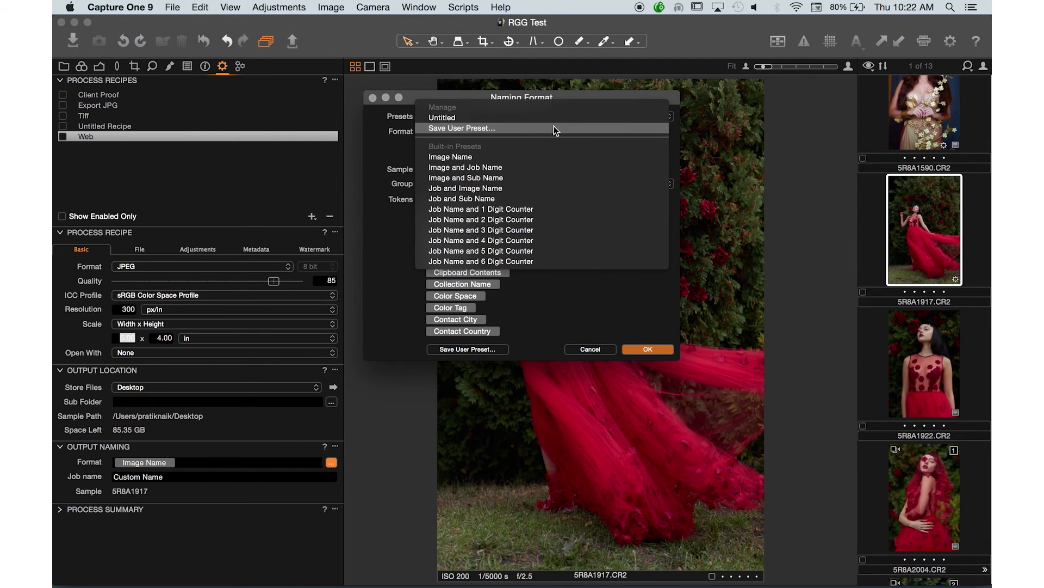
{"action": "left_click", "coordinate": [556, 129]}
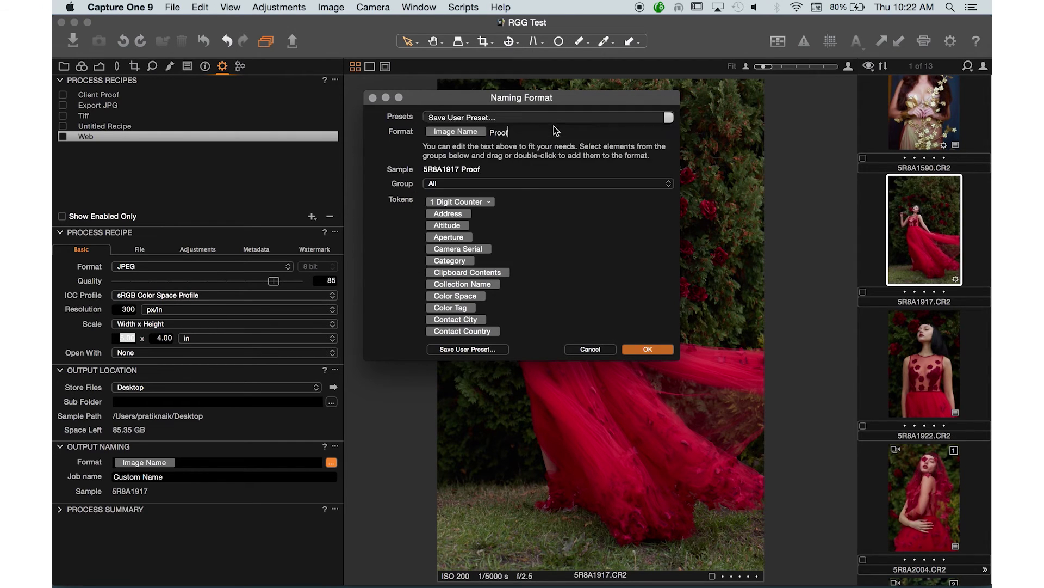
{"action": "type", "text": "Pool"}
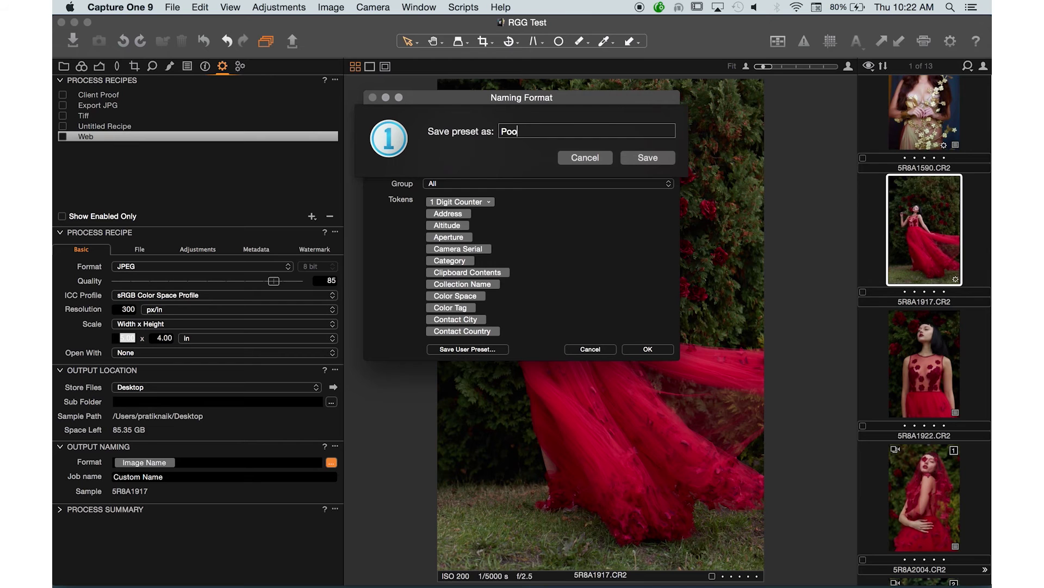
{"action": "key", "text": "BackSpace"}
{"action": "key", "text": "BackSpace"}
{"action": "key", "text": "BackSpace"}
{"action": "key", "text": "BackSpace"}
{"action": "type", "text": "ro"}
{"action": "key", "text": "BackSpace"}
{"action": "key", "text": "BackSpace"}
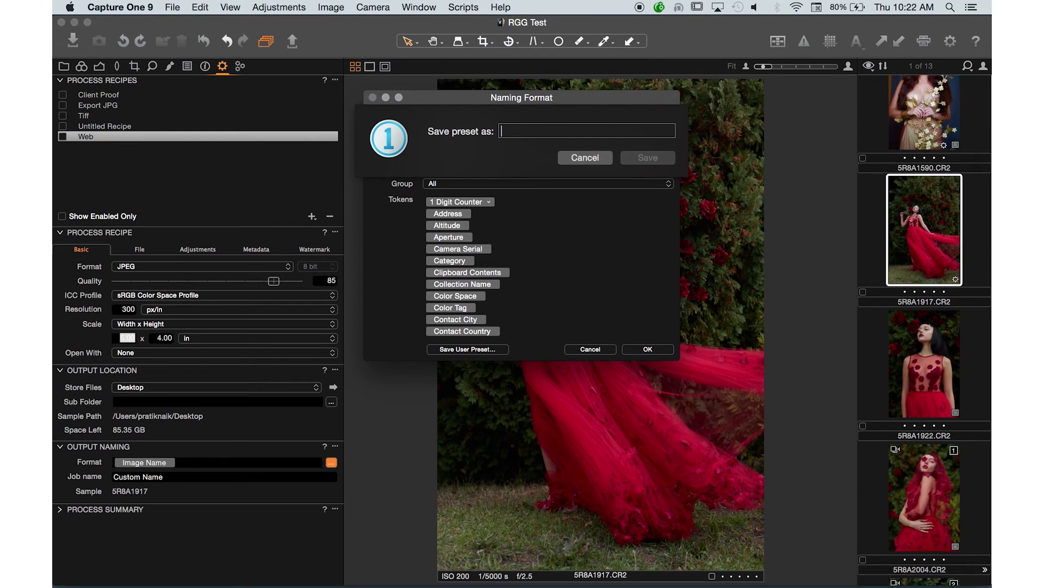
{"action": "type", "text": "Proof Naming"}
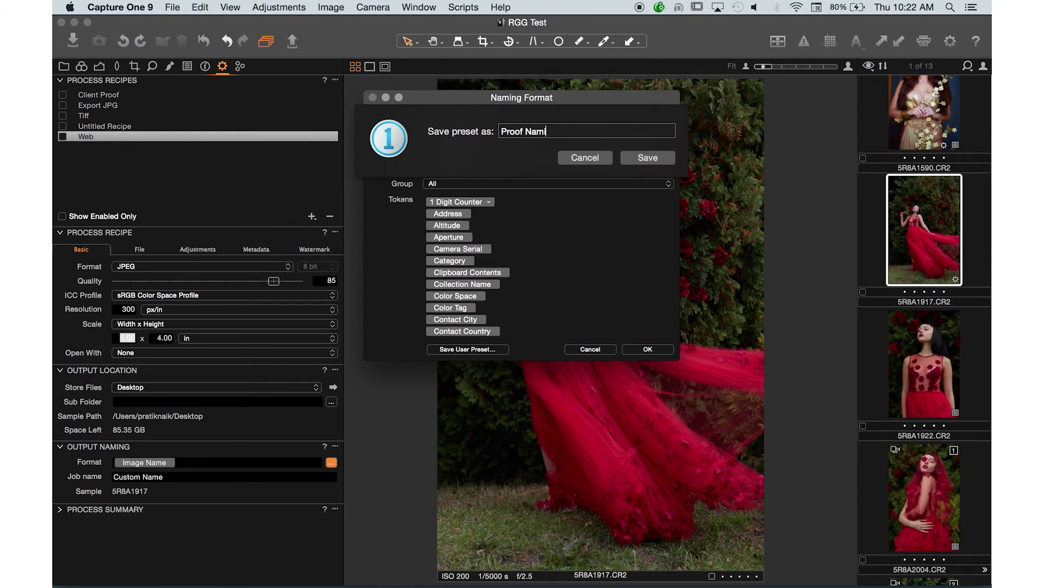
{"action": "key", "text": "super+a"}
{"action": "left_click", "coordinate": [644, 164]}
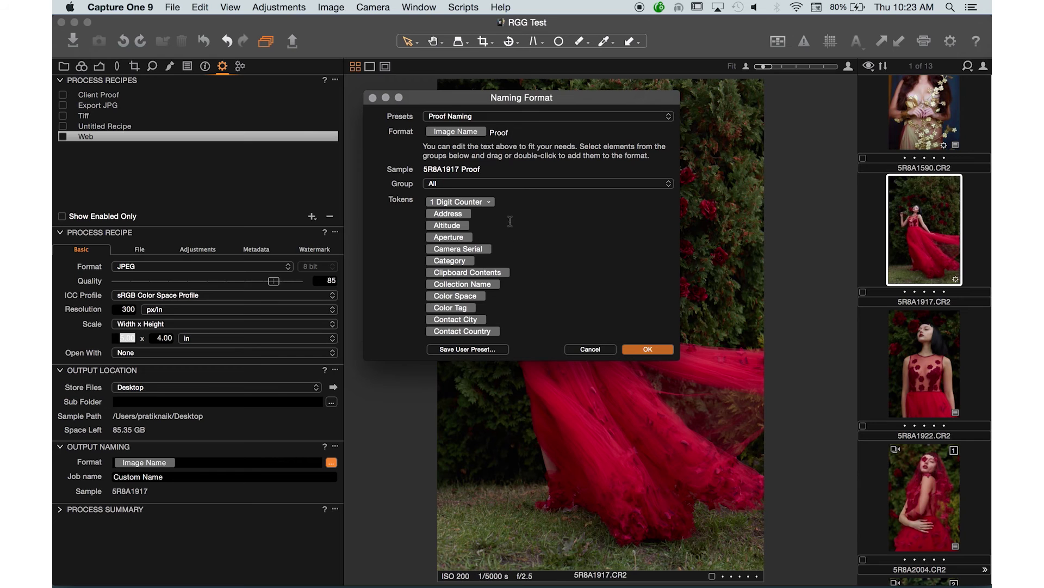
Apply the Proof Naming preset, then add and remove the Format token.
{"action": "left_click", "coordinate": [563, 118]}
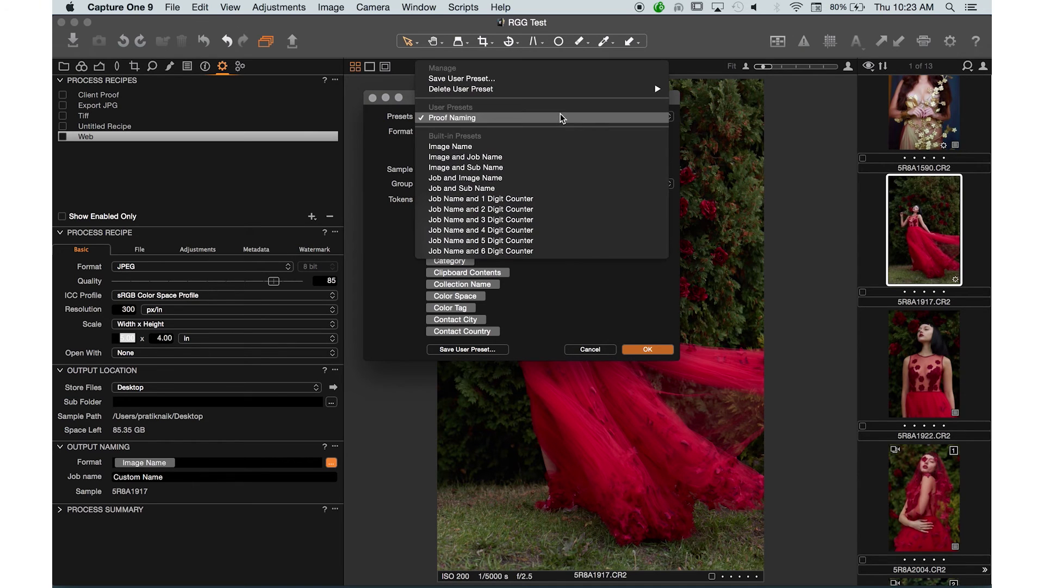
{"action": "left_click", "coordinate": [455, 118]}
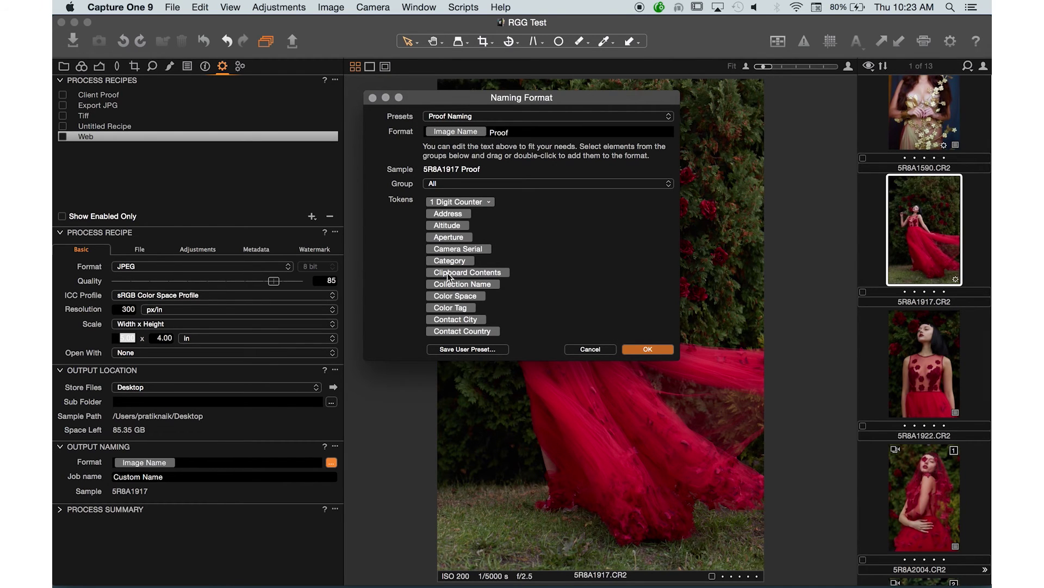
{"action": "scroll", "coordinate": [594, 235], "scroll_direction": "down", "scroll_amount": 5}
{"action": "scroll", "coordinate": [595, 235], "scroll_direction": "down", "scroll_amount": 8}
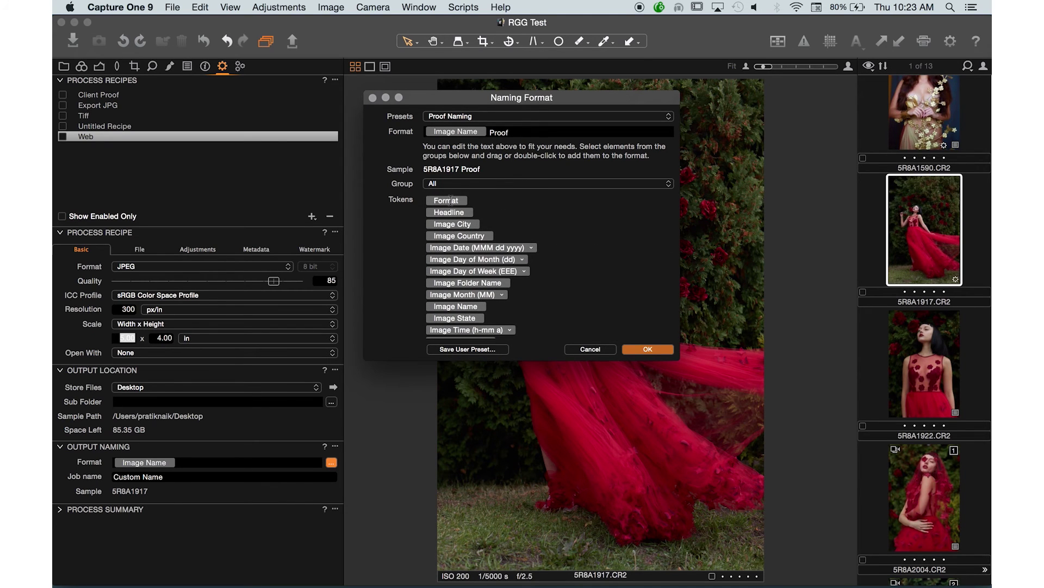
{"action": "left_click_drag", "start_coordinate": [446, 200], "coordinate": [538, 130]}
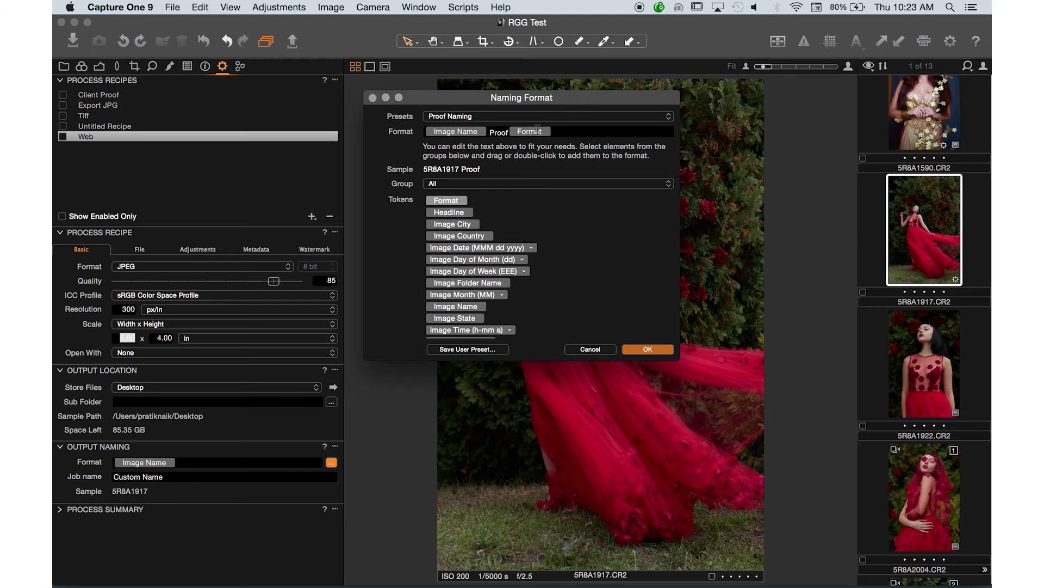
{"action": "left_click", "coordinate": [558, 132]}
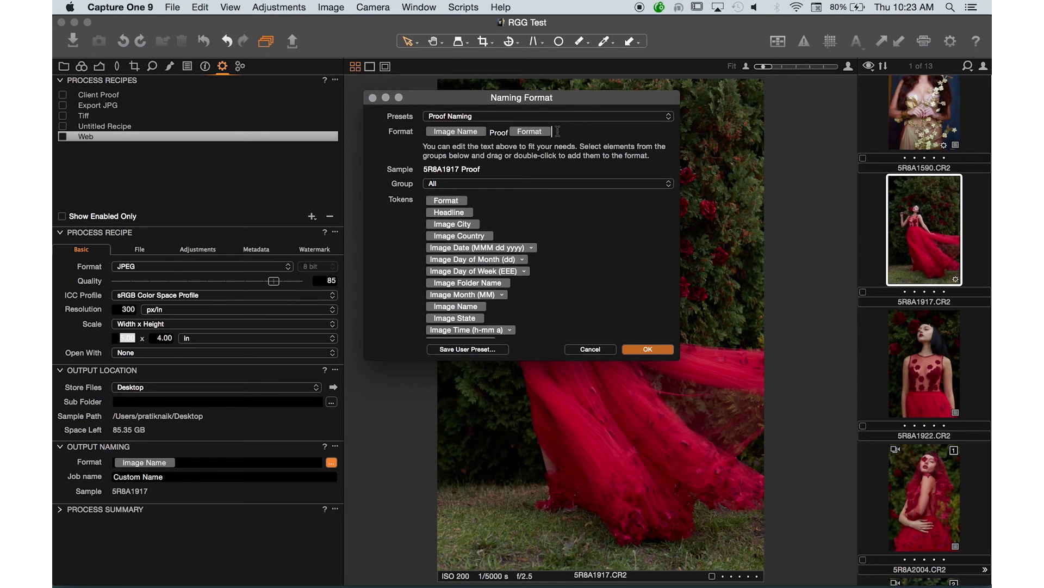
{"action": "key", "text": "BackSpace"}
{"action": "scroll", "coordinate": [494, 283], "scroll_direction": "down", "scroll_amount": 10}
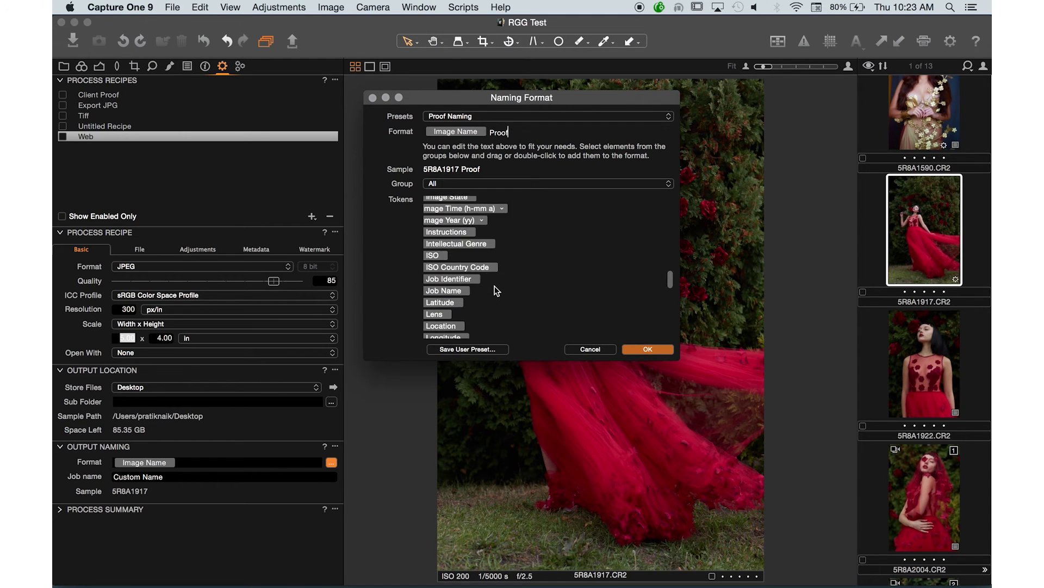
Add and remove the ISO token, leaving only Image Name, then type Proof after it.
{"action": "left_click_drag", "start_coordinate": [439, 214], "coordinate": [537, 140]}
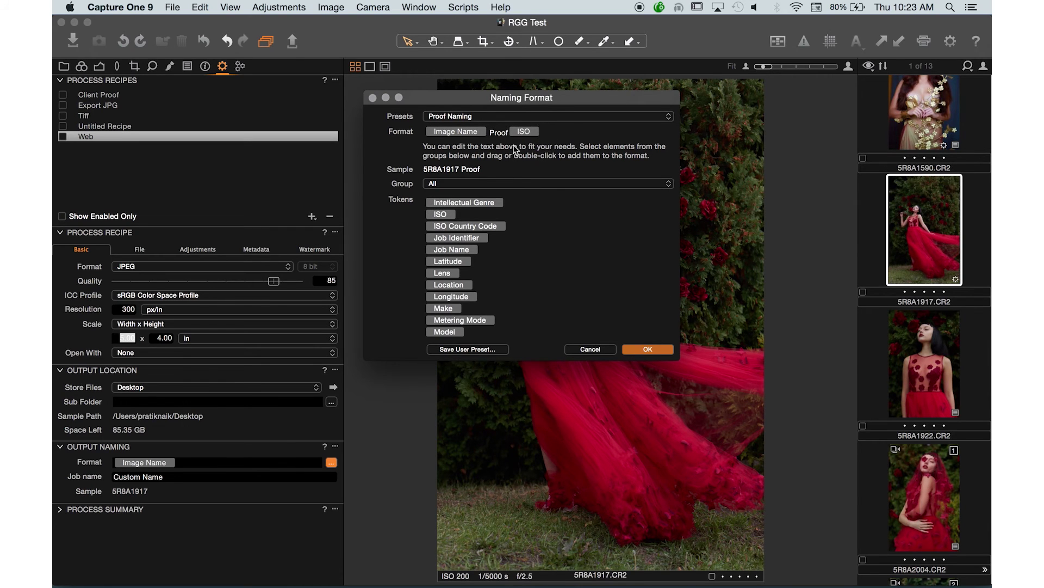
{"action": "left_click", "coordinate": [538, 131]}
{"action": "key", "text": "BackSpace"}
{"action": "key", "text": "BackSpace"}
{"action": "key", "text": "BackSpace"}
{"action": "key", "text": "BackSpace"}
{"action": "key", "text": "BackSpace"}
{"action": "key", "text": "BackSpace"}
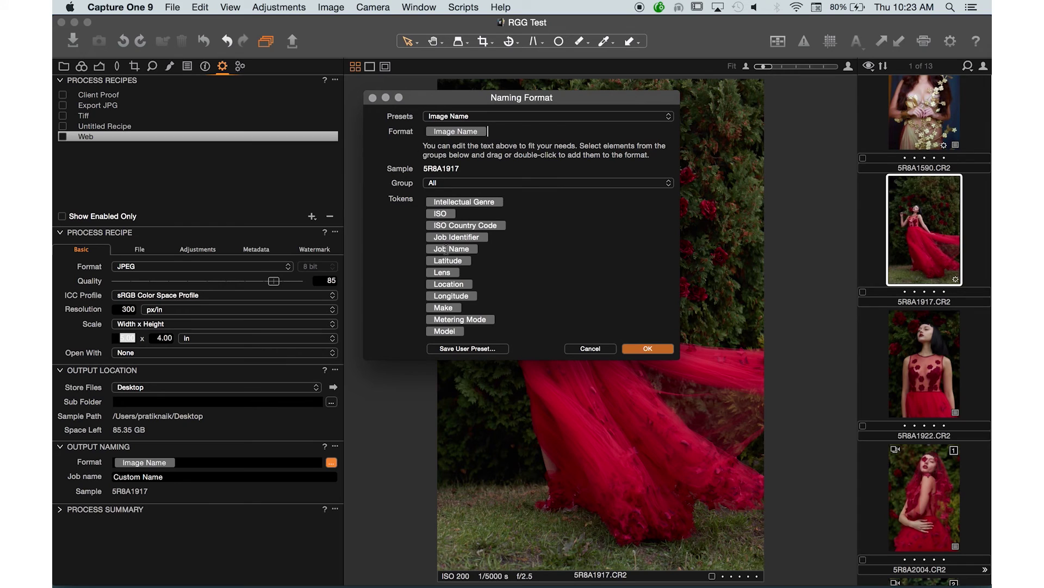
{"action": "left_click_drag", "start_coordinate": [445, 213], "coordinate": [500, 126]}
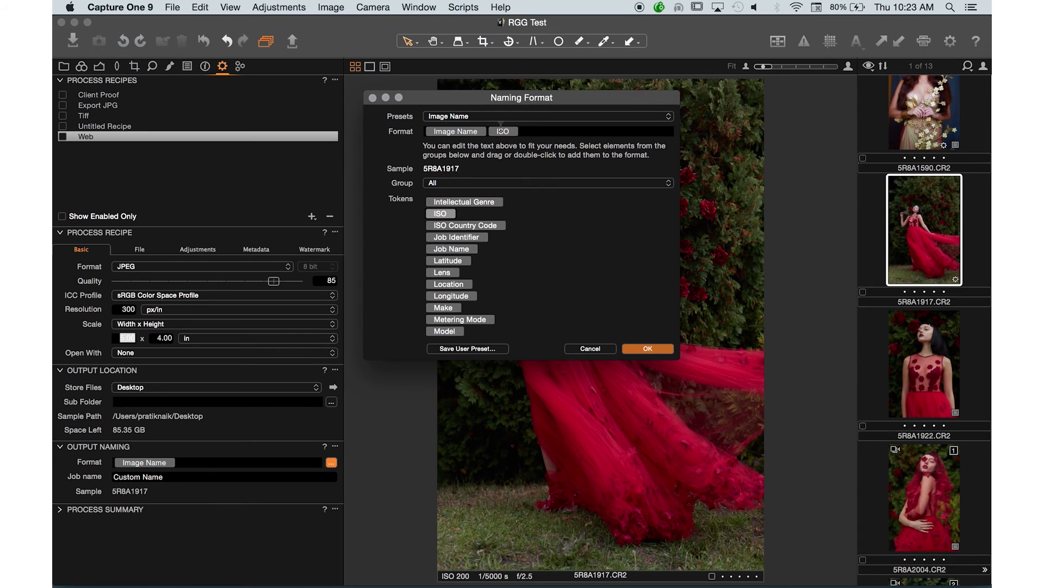
{"action": "left_click", "coordinate": [536, 131]}
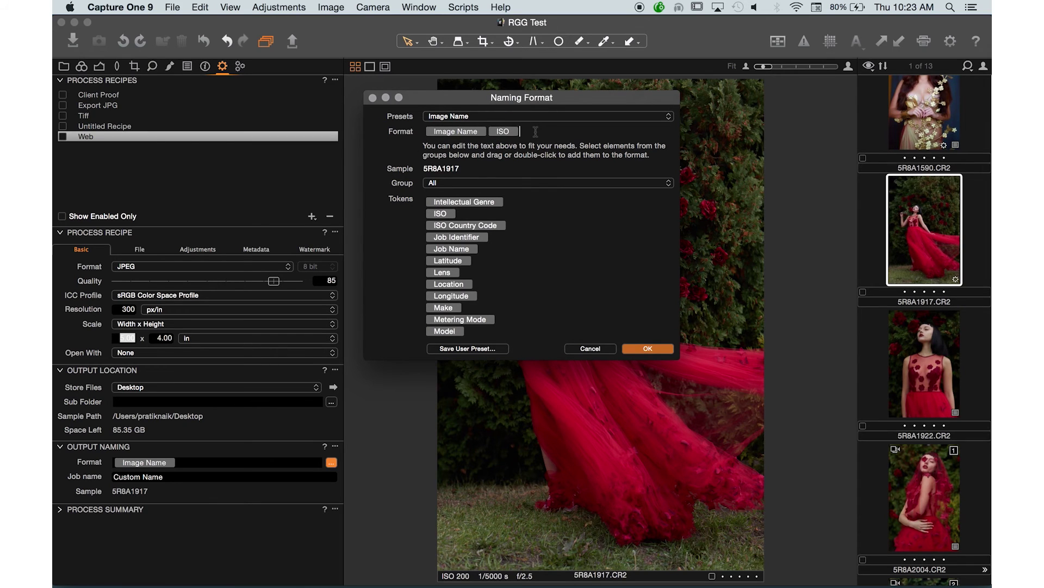
{"action": "key", "text": "BackSpace"}
{"action": "scroll", "coordinate": [491, 248], "scroll_direction": "down", "scroll_amount": 5}
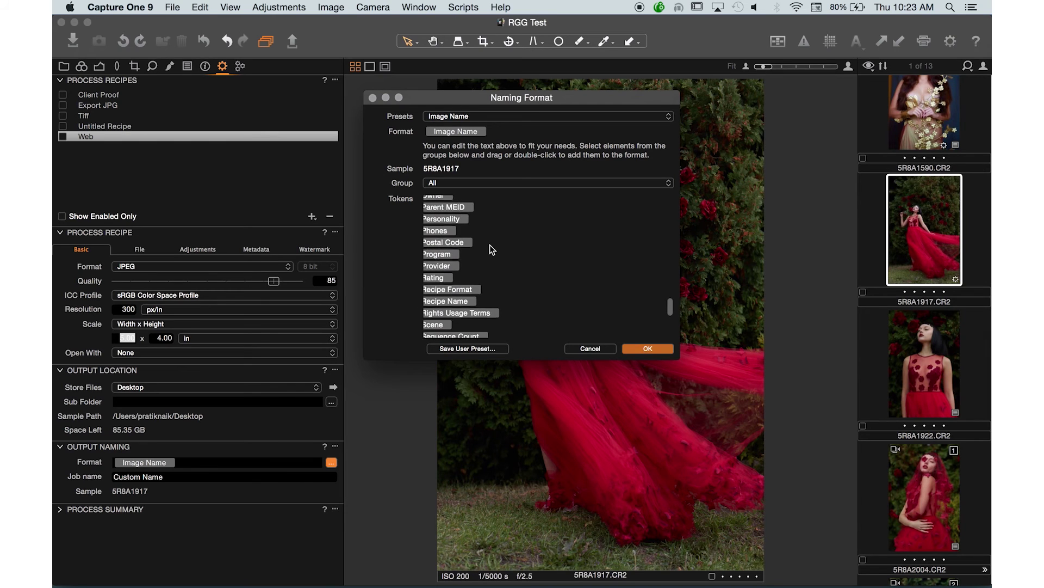
{"action": "scroll", "coordinate": [491, 248], "scroll_direction": "down", "scroll_amount": 3}
{"action": "scroll", "coordinate": [491, 248], "scroll_direction": "up", "scroll_amount": 10}
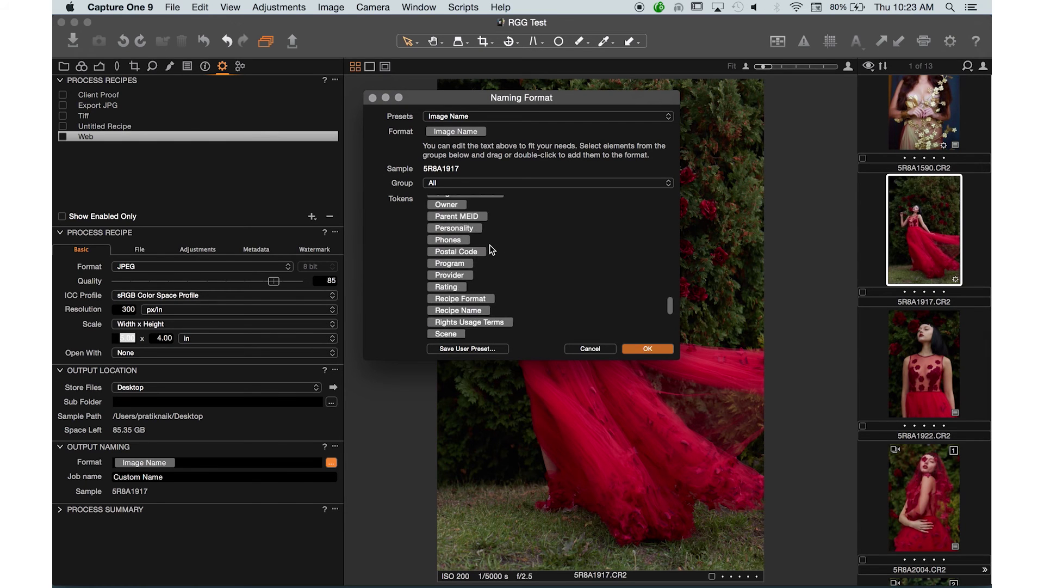
{"action": "scroll", "coordinate": [492, 248], "scroll_direction": "up", "scroll_amount": 10}
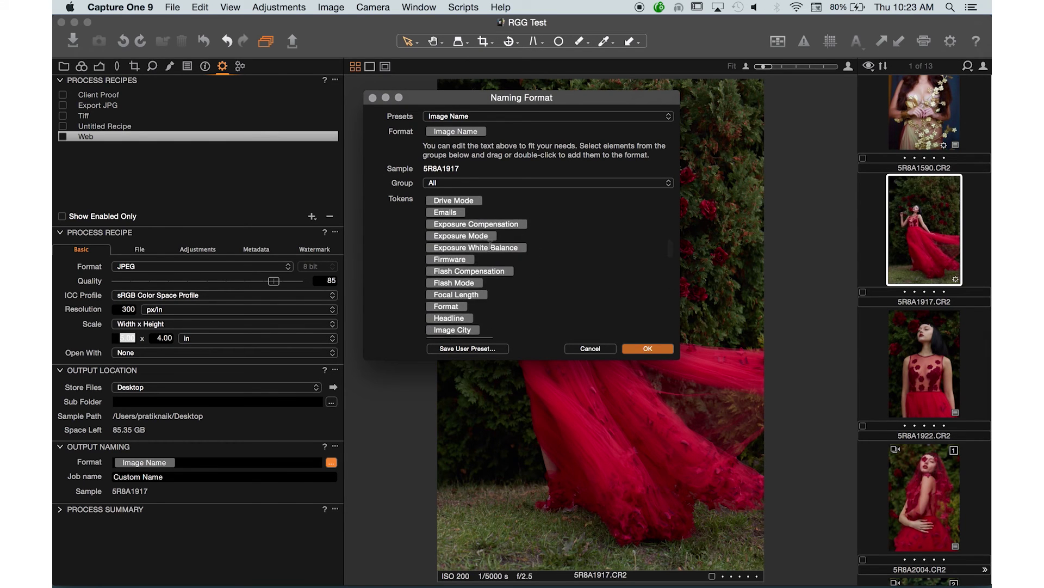
{"action": "scroll", "coordinate": [491, 249], "scroll_direction": "up", "scroll_amount": 10}
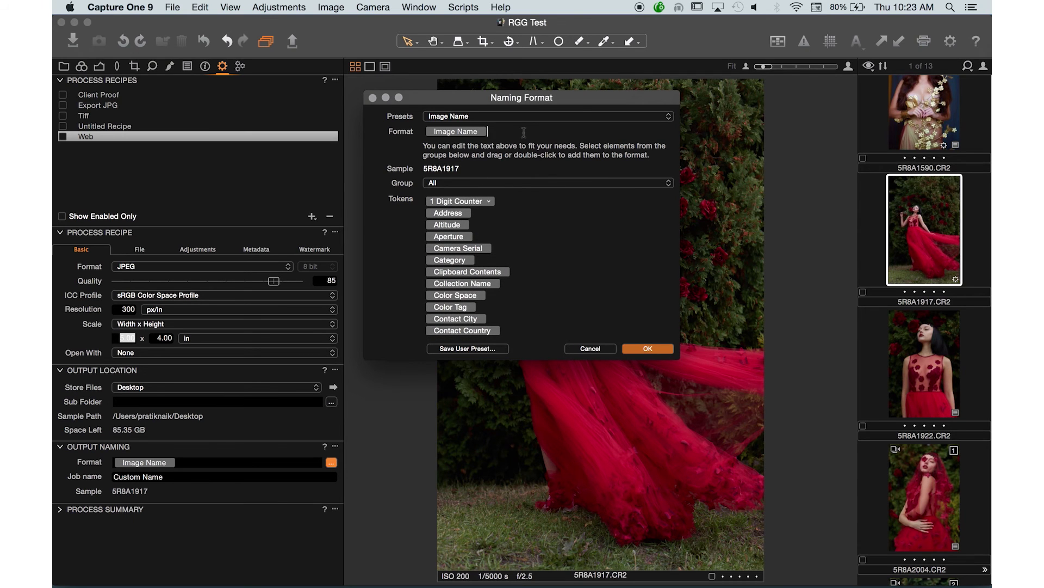
{"action": "type", "text": "Proof"}
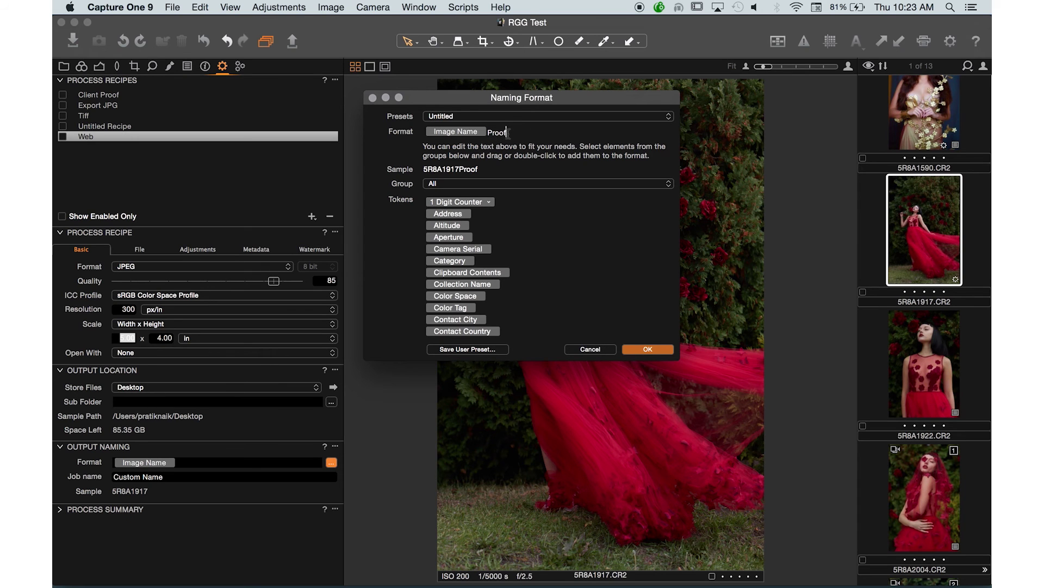
Confirm the Image Name + Proof format (sample 5R8A1917 Proof) with OK.
{"action": "left_click", "coordinate": [487, 132]}
{"action": "left_click", "coordinate": [648, 350]}
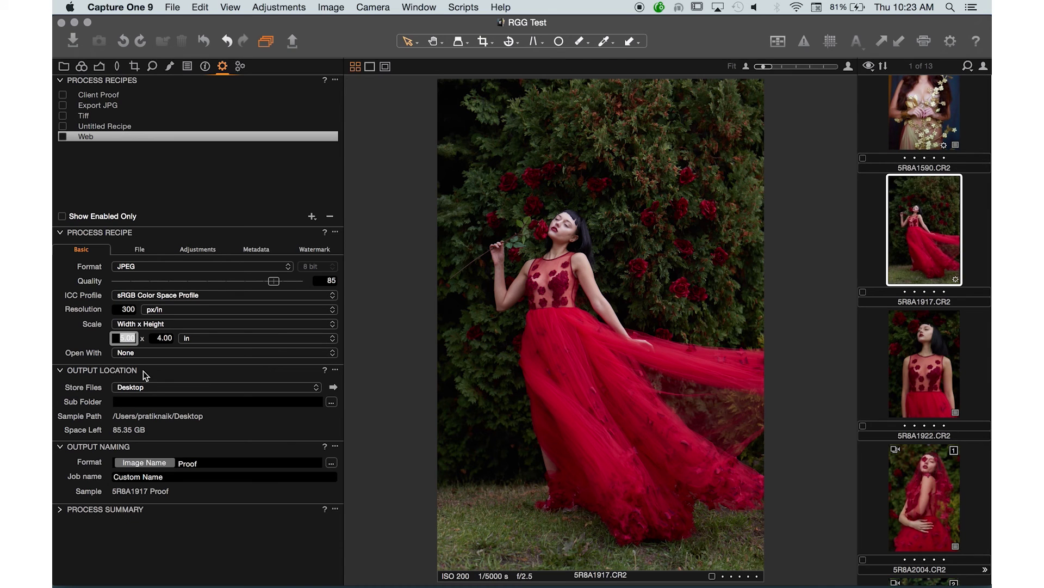
Show the process summary, then enable the Web recipe so it outputs 5R8A1917 Proof.jpg (~536 KB).
{"action": "left_click", "coordinate": [61, 509]}
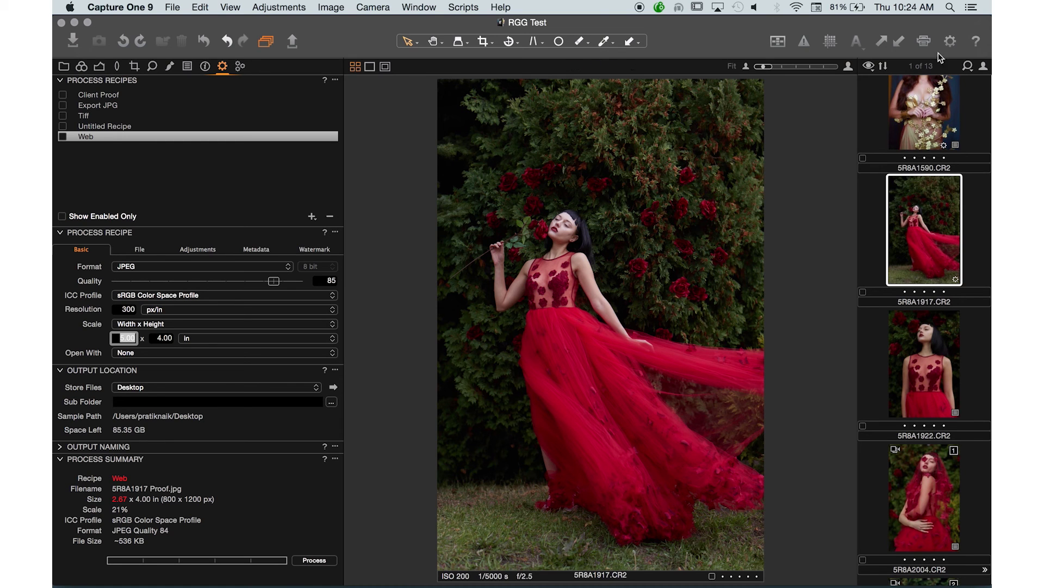
{"action": "left_click", "coordinate": [951, 41]}
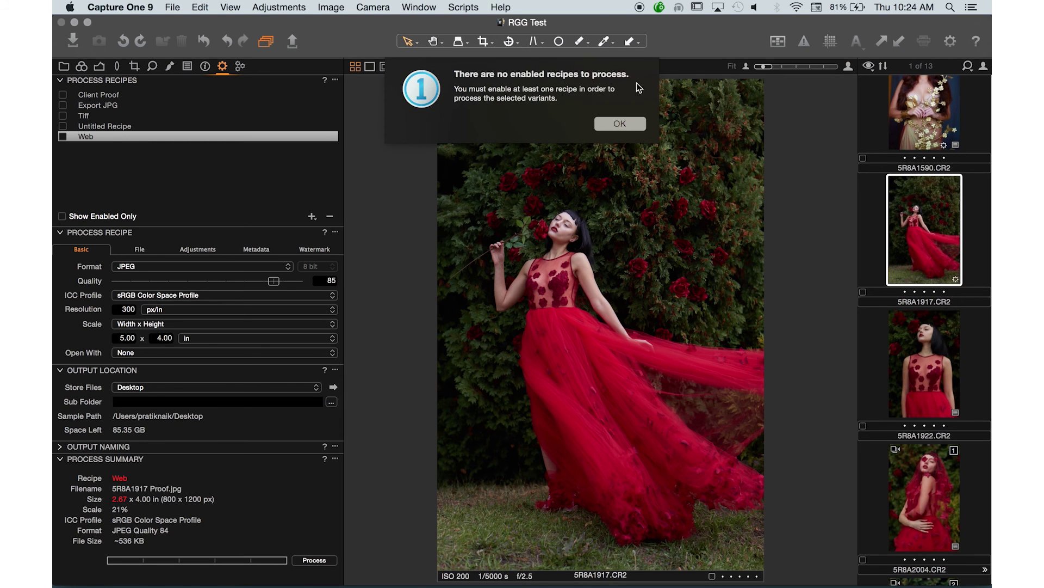
{"action": "left_click", "coordinate": [618, 121]}
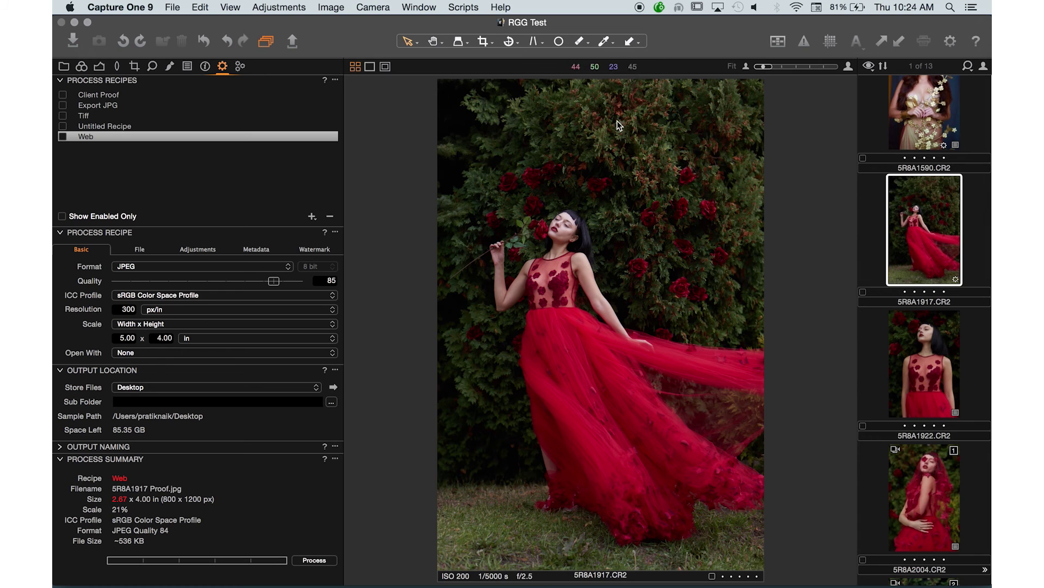
{"action": "left_click", "coordinate": [946, 44]}
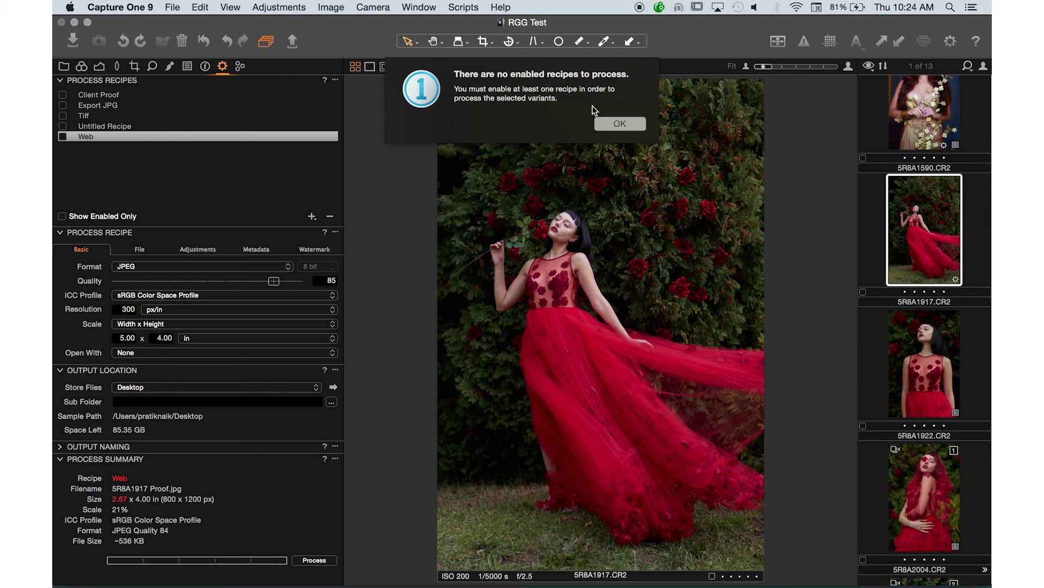
{"action": "left_click", "coordinate": [619, 124]}
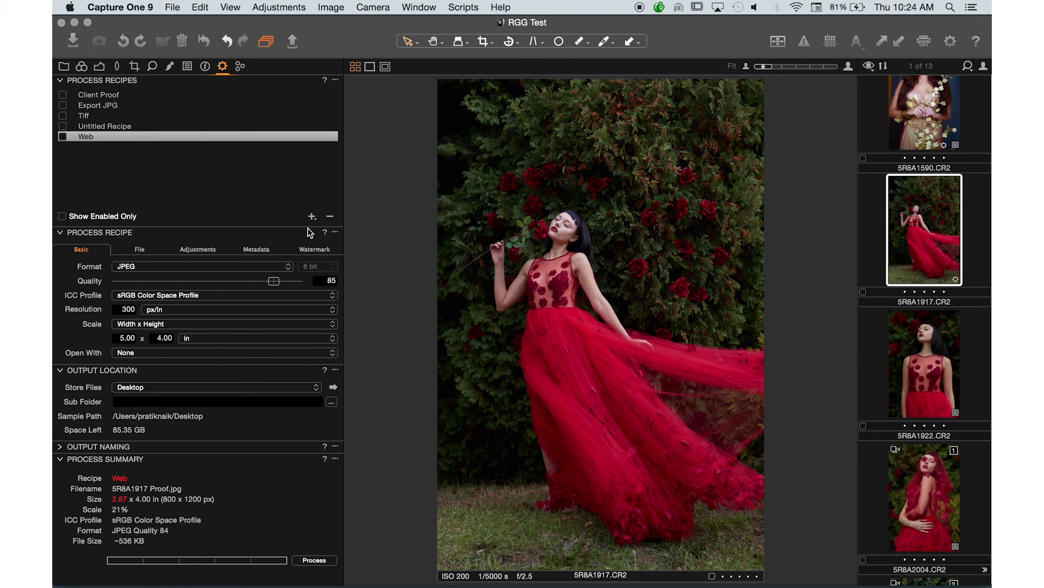
{"action": "left_click", "coordinate": [62, 137]}
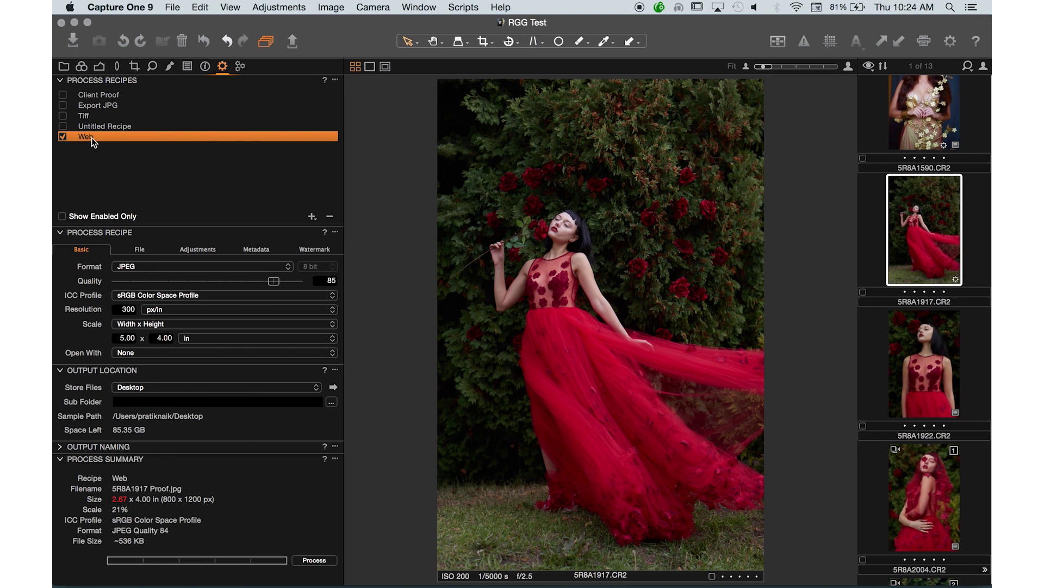
Add a new process recipe named 'Proof' with JPEG output format.
{"action": "left_click", "coordinate": [312, 217]}
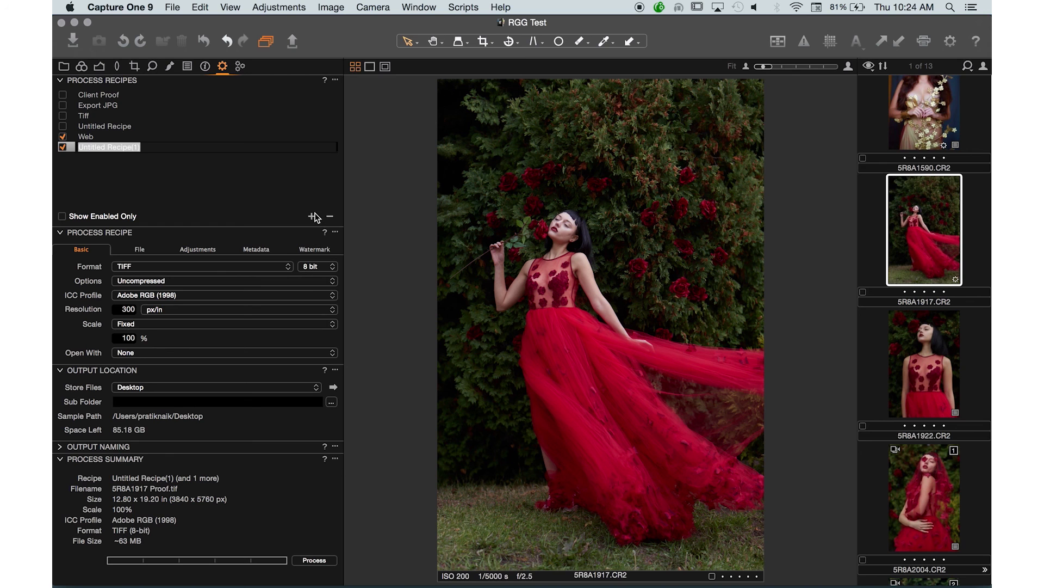
{"action": "type", "text": "Proof"}
{"action": "key", "text": "Return"}
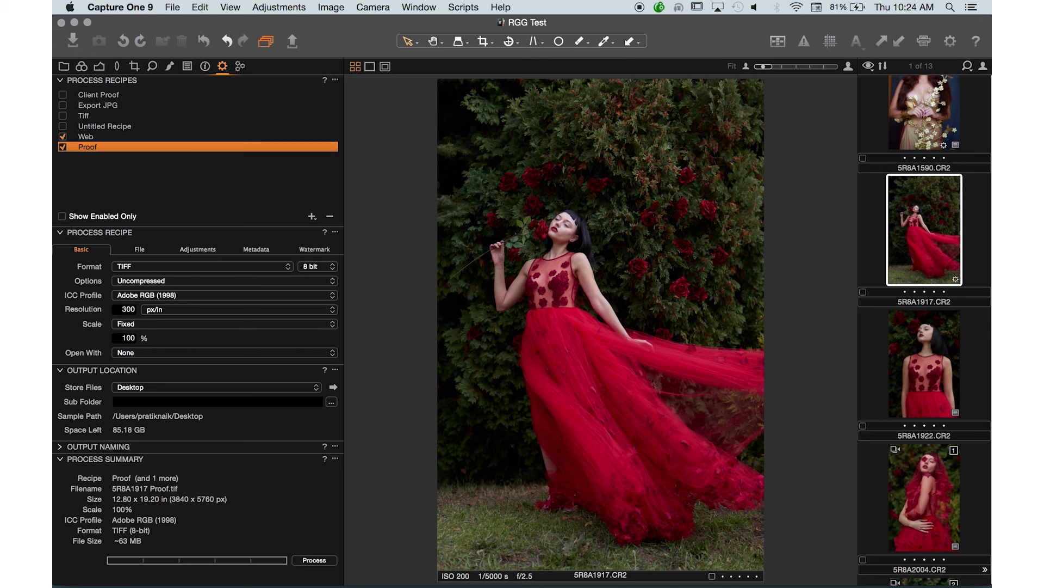
{"action": "left_click", "coordinate": [253, 266]}
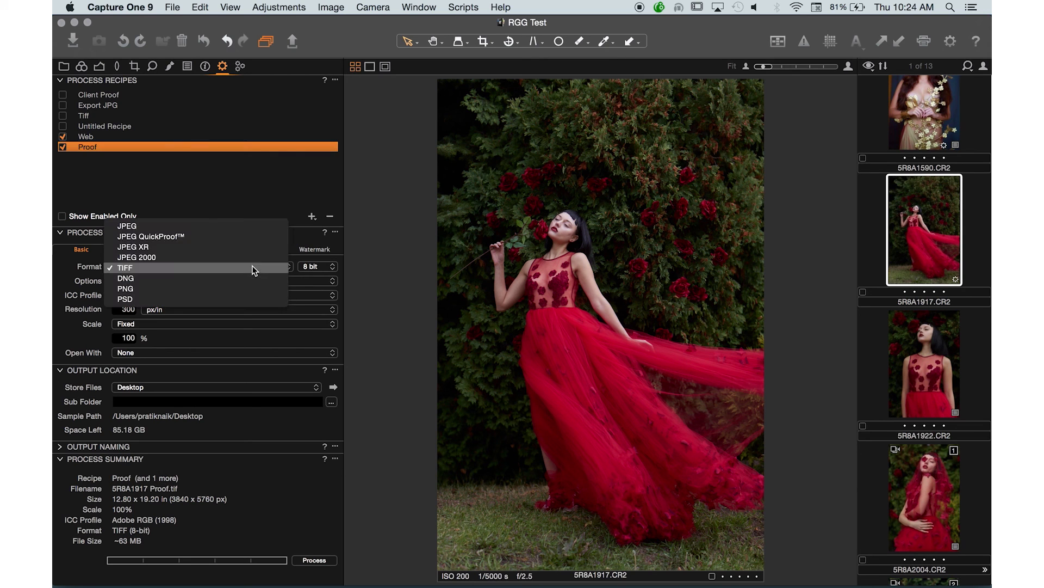
{"action": "left_click", "coordinate": [244, 226]}
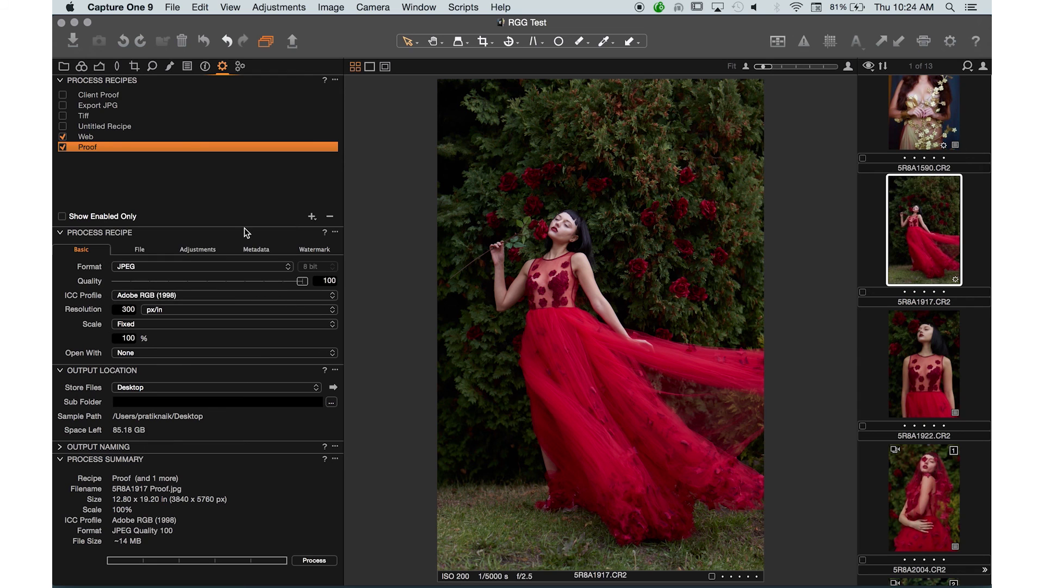
Review the Untitled, Export JPG and Tiff recipes, setting Export JPG quality to 88.
{"action": "left_click", "coordinate": [100, 122]}
{"action": "left_click", "coordinate": [104, 107]}
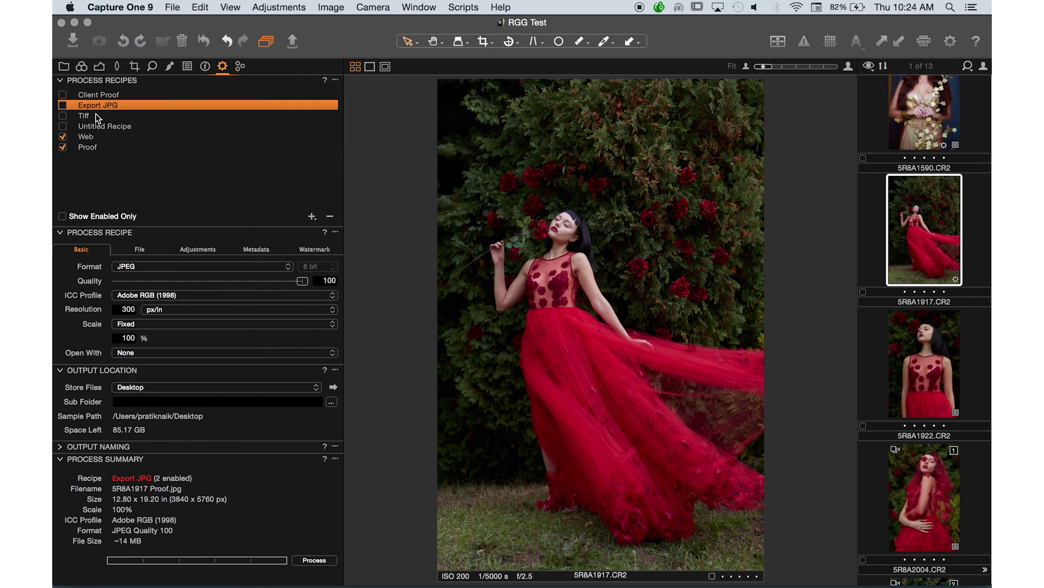
{"action": "left_click", "coordinate": [280, 281]}
{"action": "left_click", "coordinate": [112, 113]}
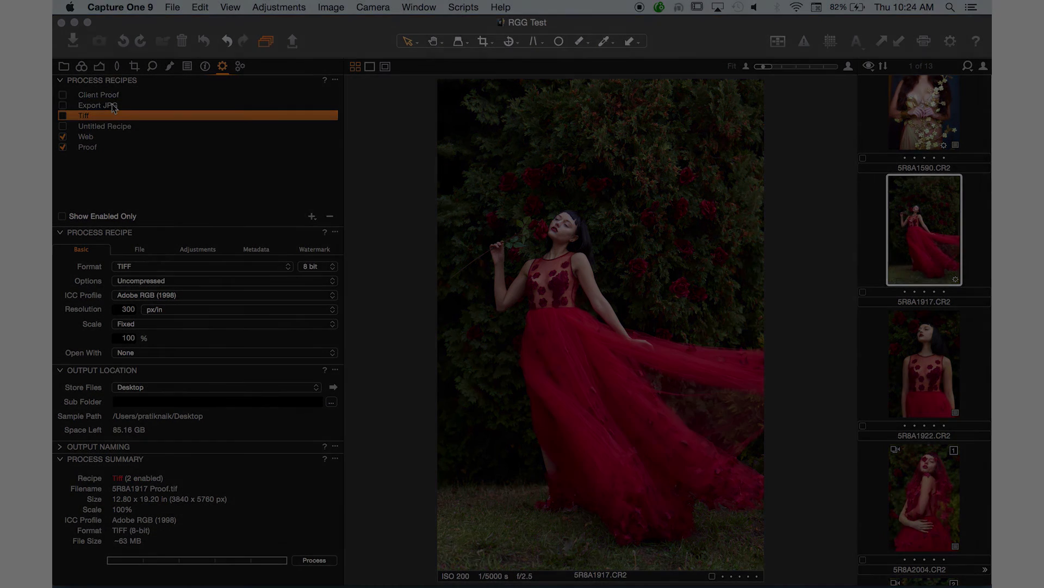